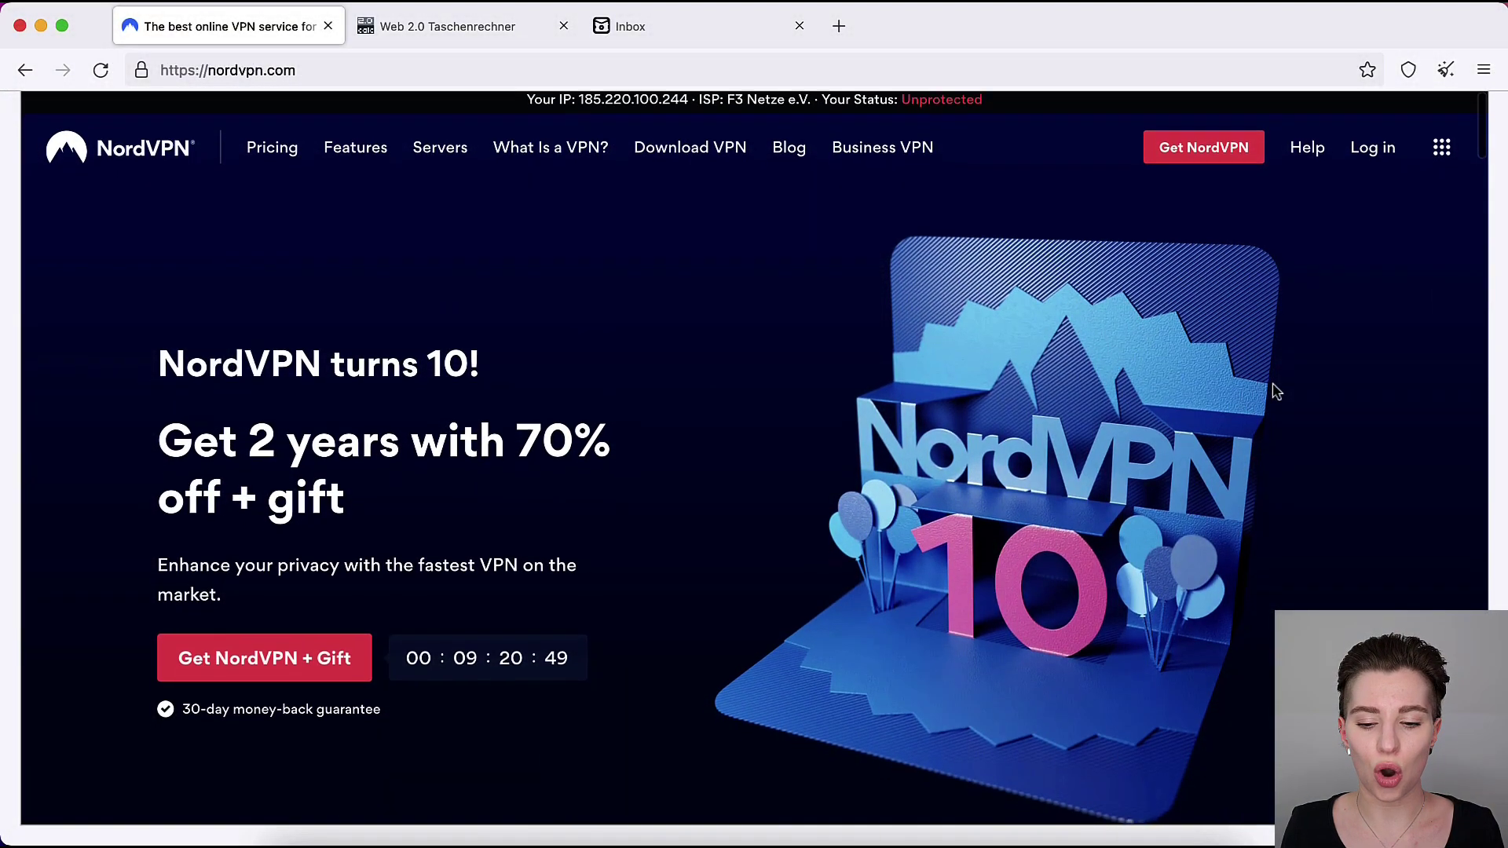
Step: Choose the NordVPN 2-year plan at $3.49 per month from the pricing page
scroll(1265, 396, "up", 1)
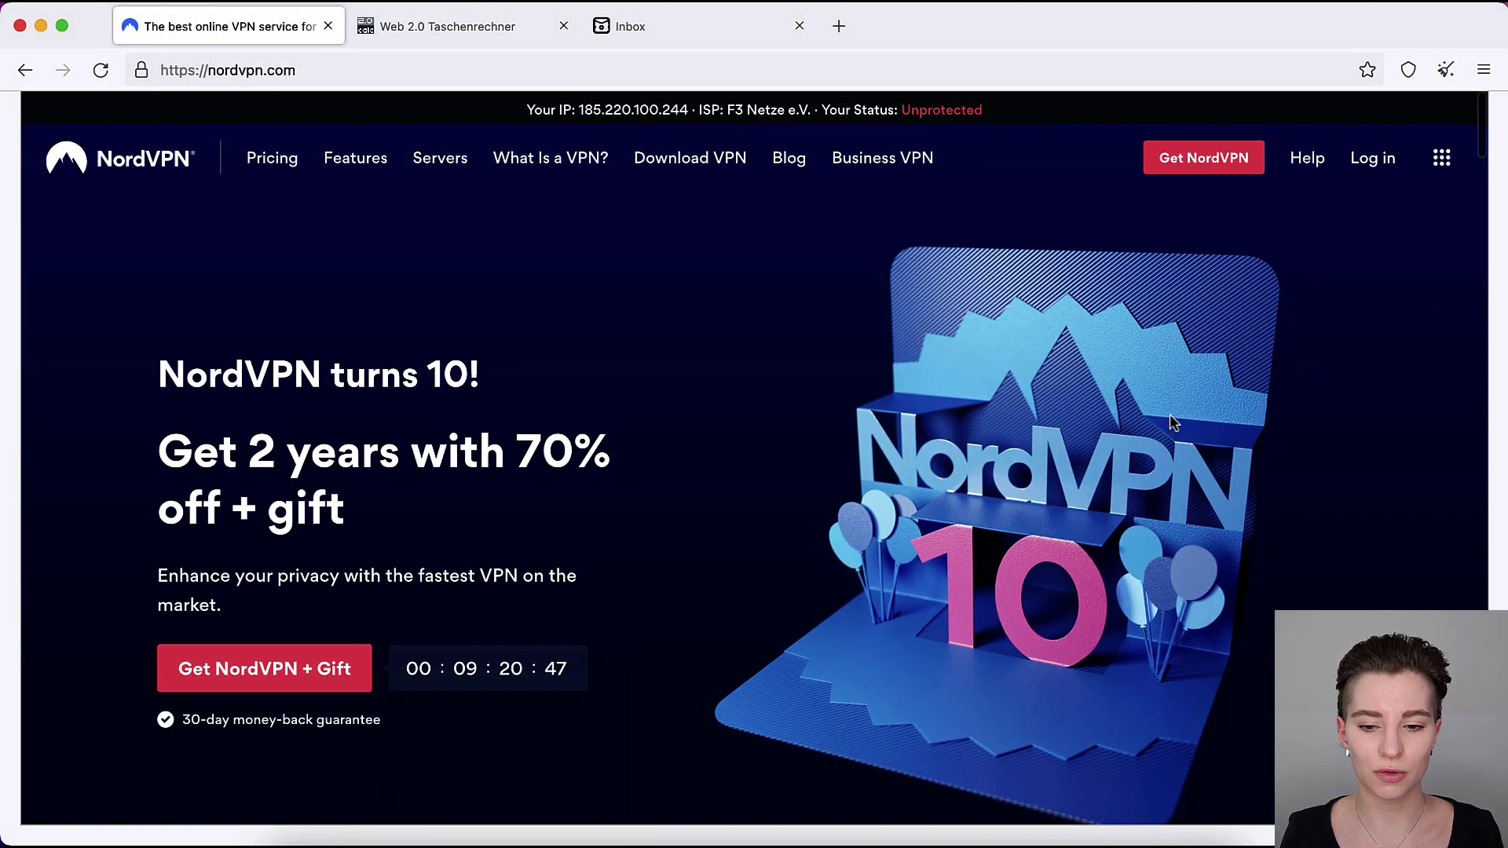
left_click(1189, 170)
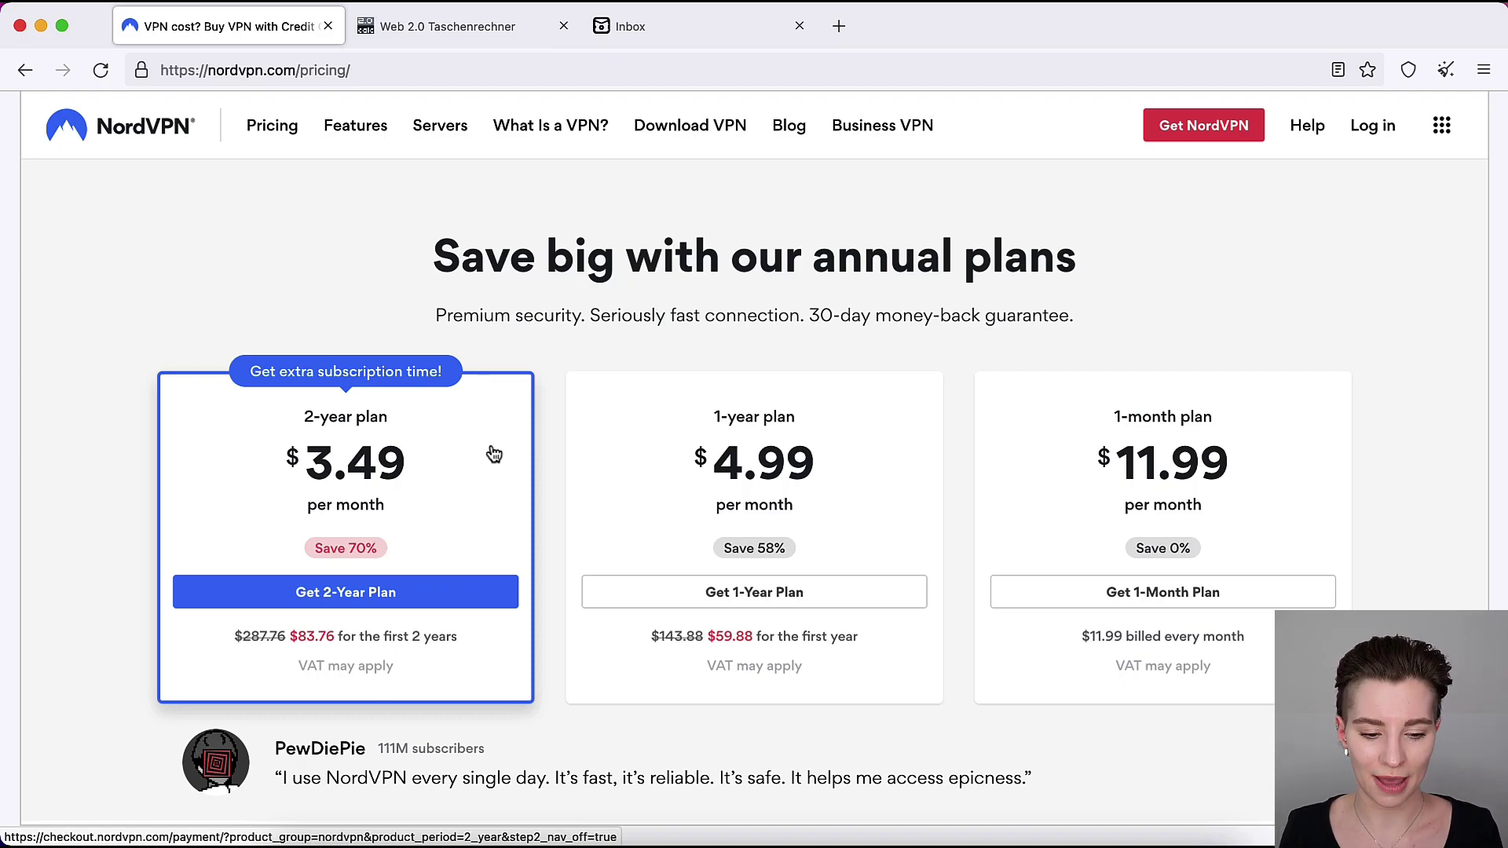
left_click(439, 598)
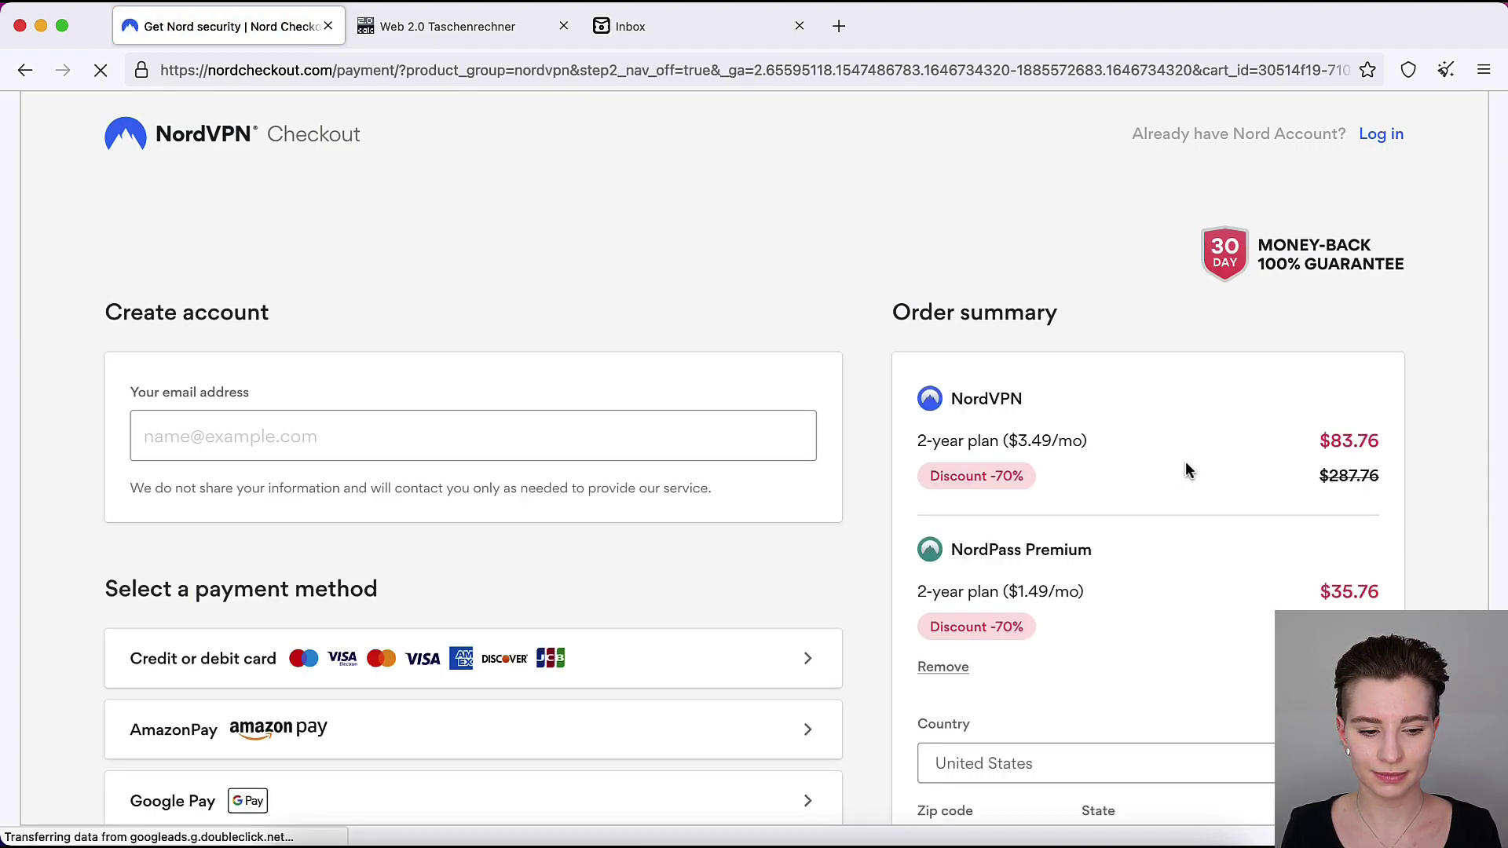
Step: Drop the NordPass Premium add-on, leaving the $83.76 2-year plan alone in the order
scroll(1186, 463, "down", 1)
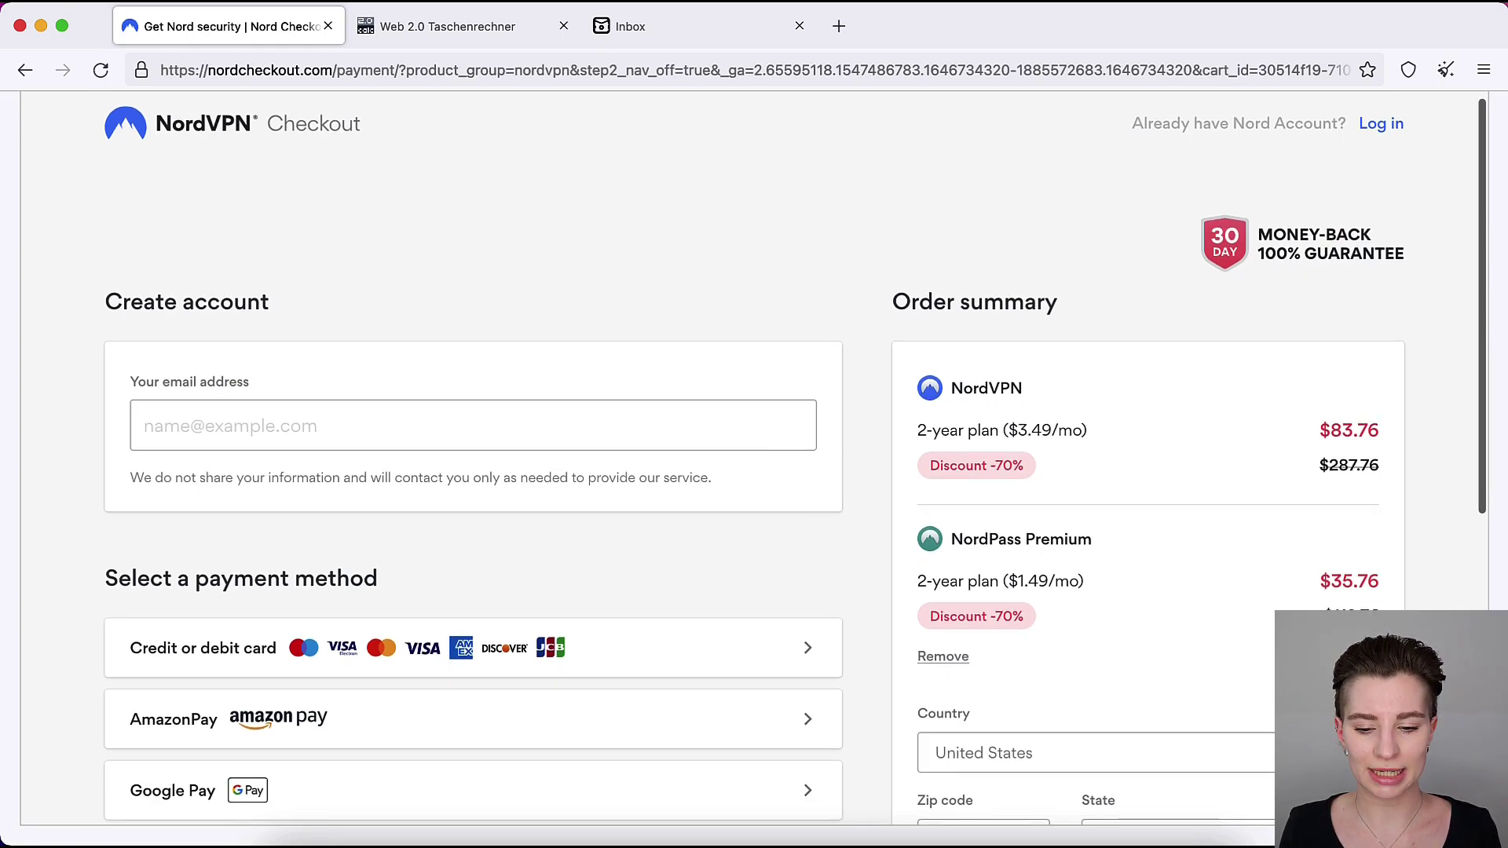
scroll(816, 493, "down", 3)
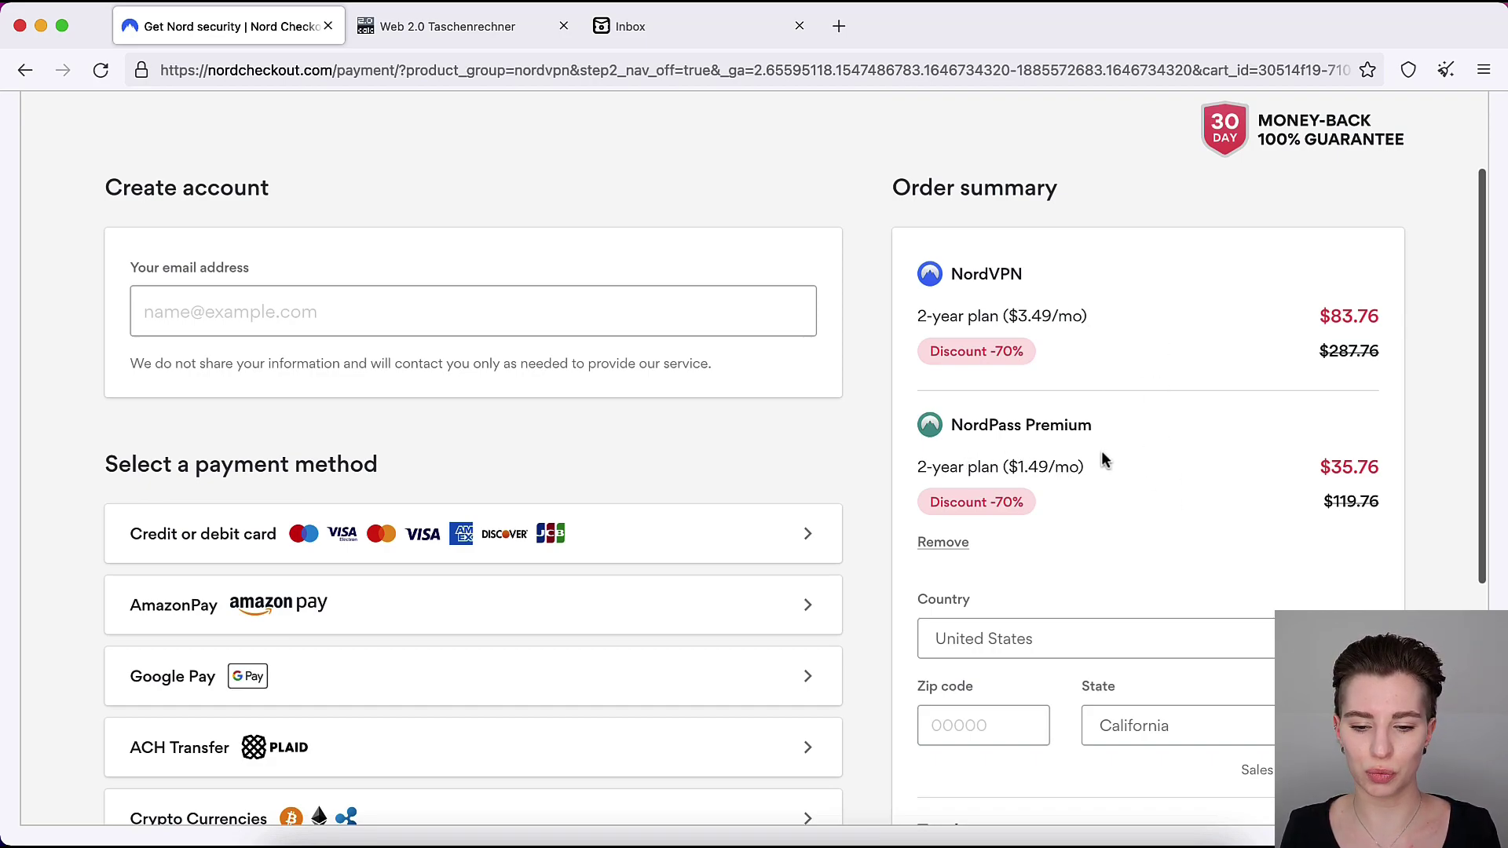
left_click(939, 542)
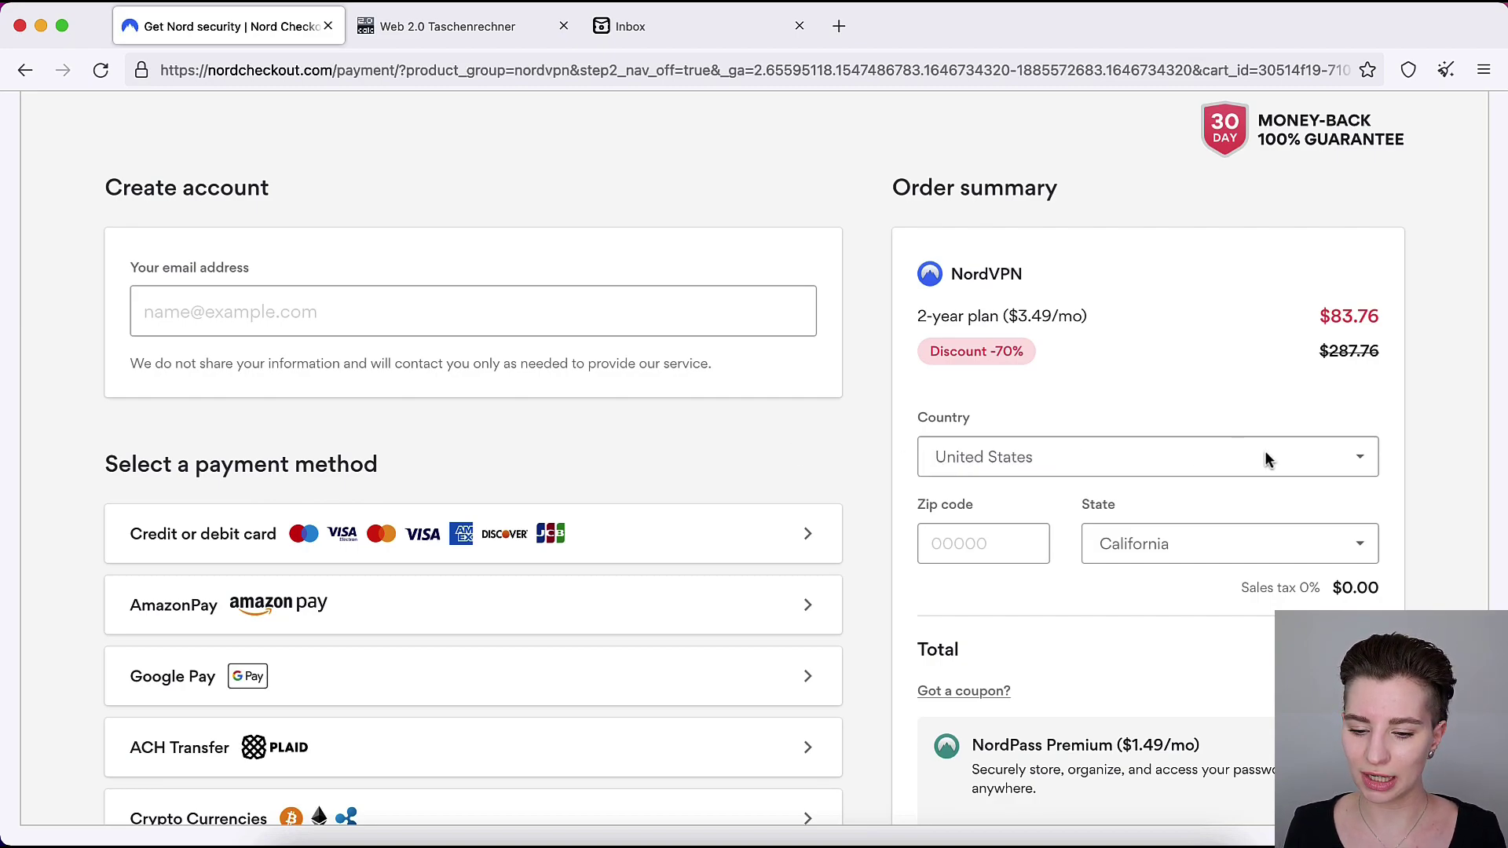
Step: Keep United States as the billing country and paste in the buyer's e-mail address
left_click(1362, 462)
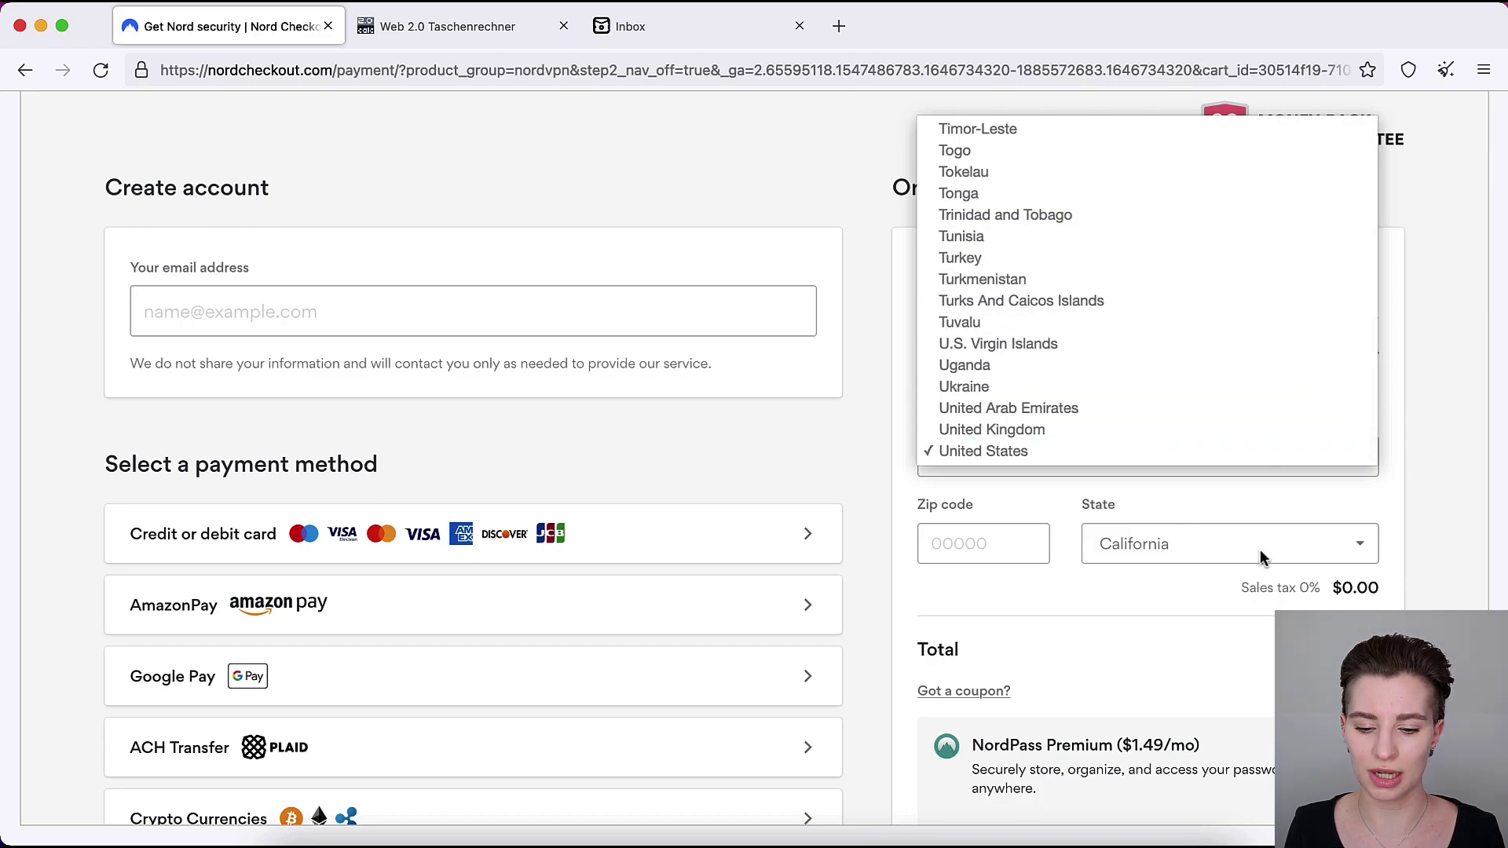
left_click(817, 521)
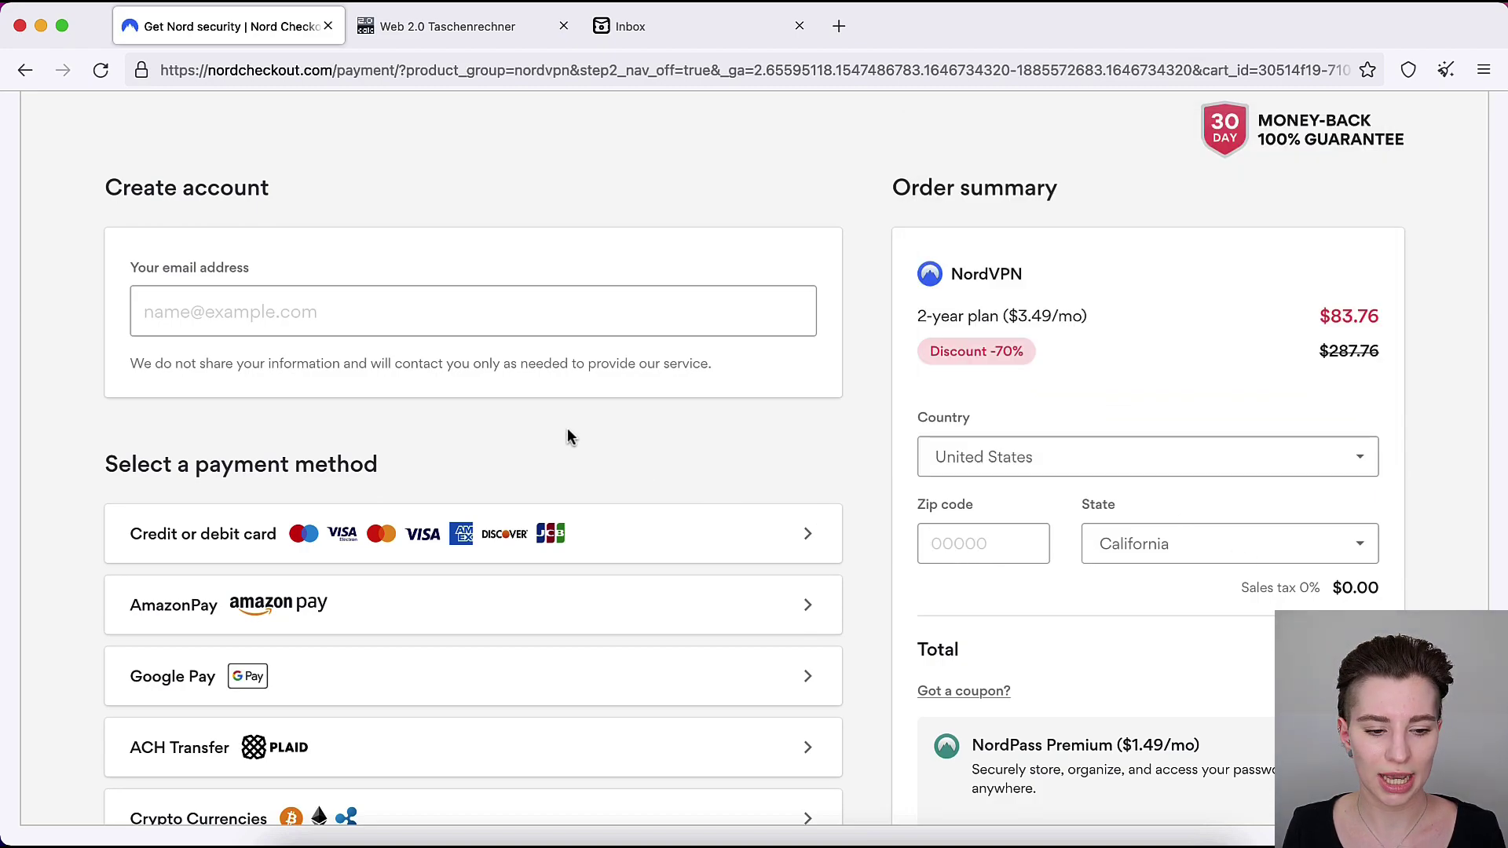
left_click(316, 309)
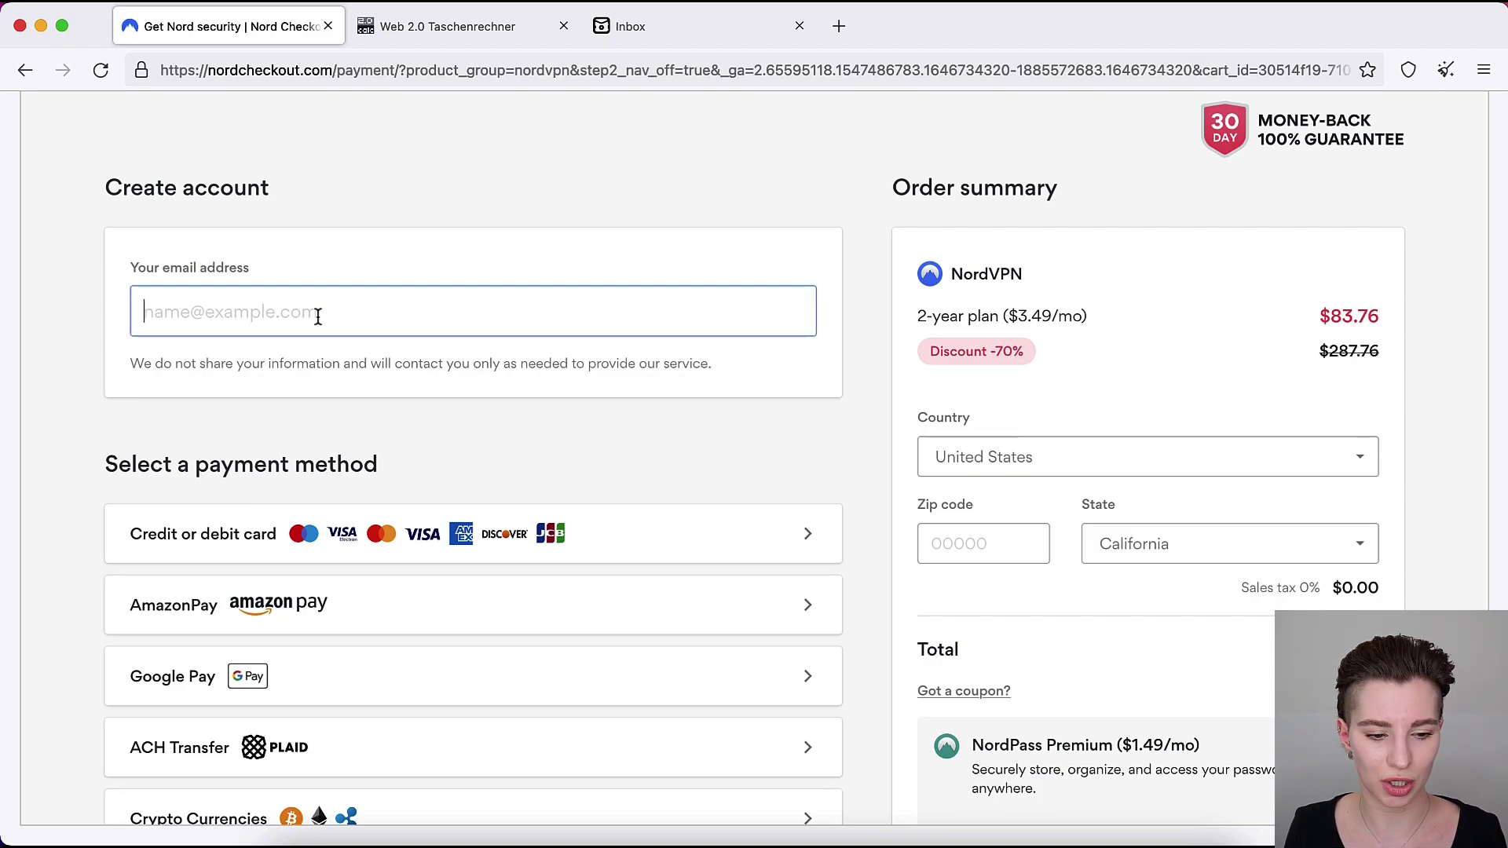
right_click(347, 311)
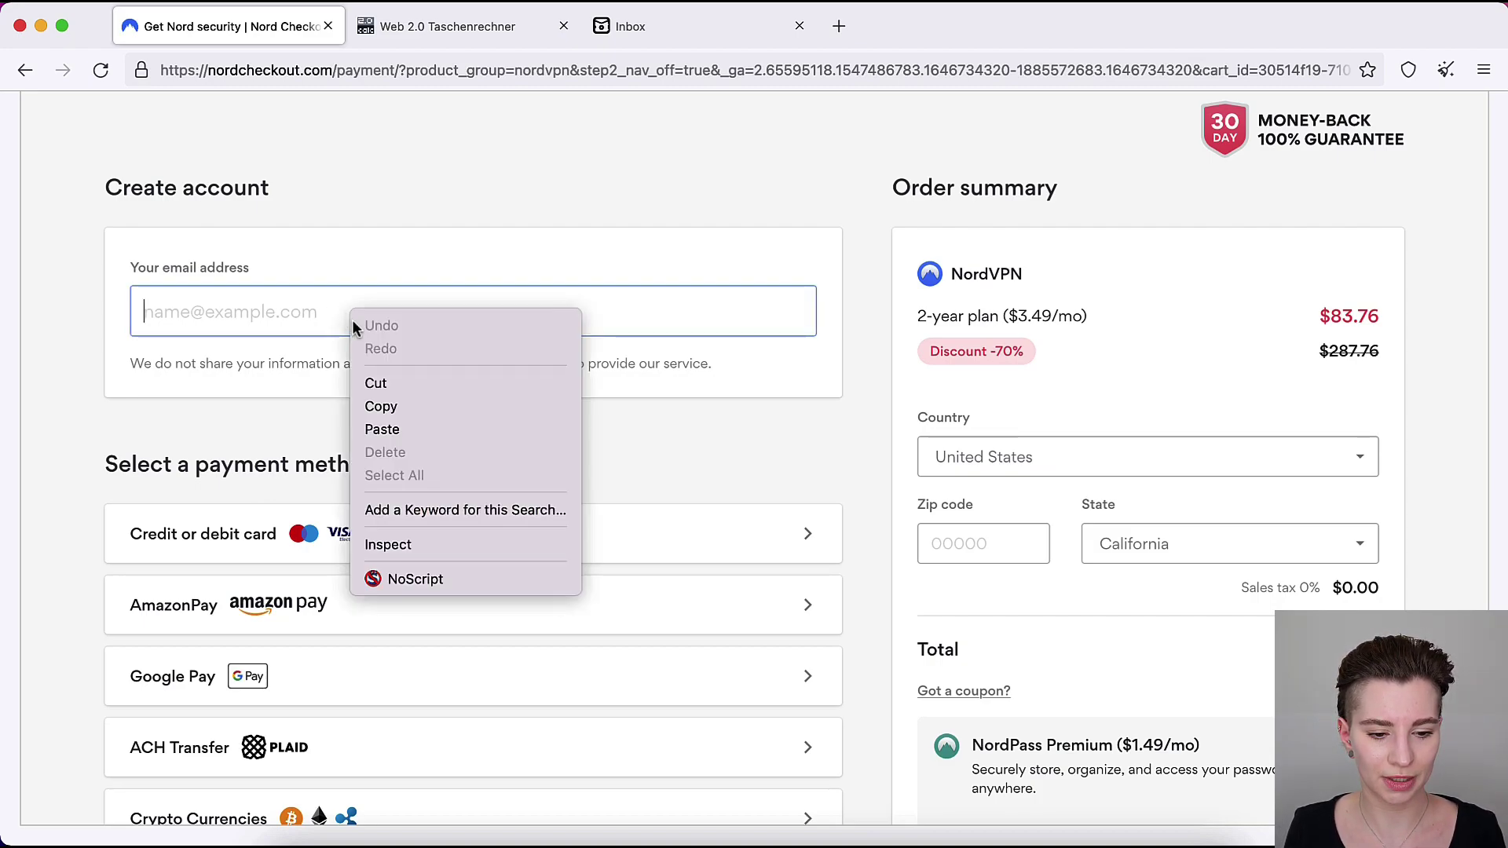
left_click(401, 429)
left_click(401, 429)
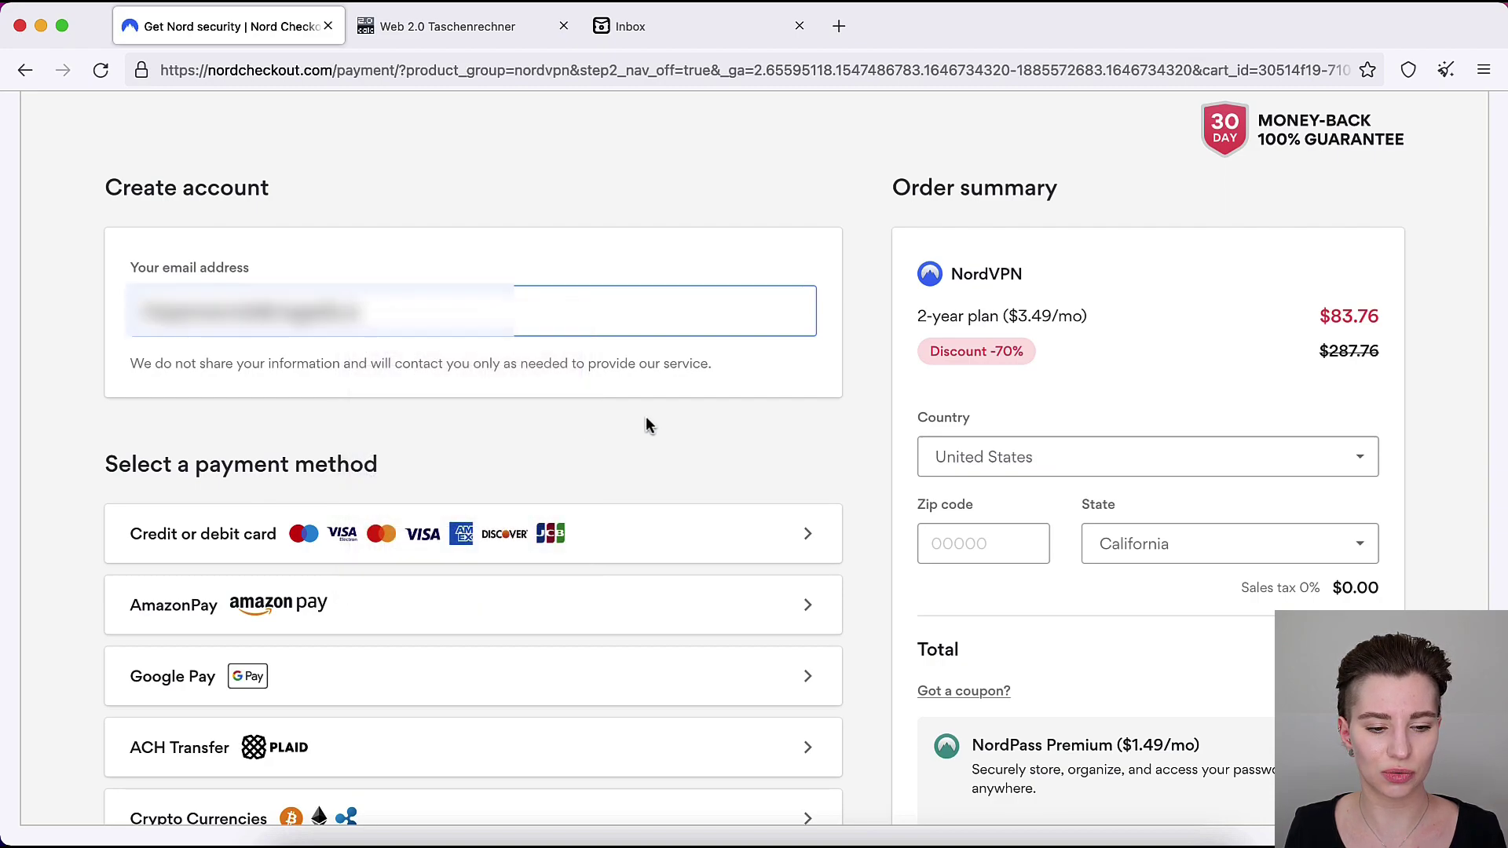
Step: Choose Crypto Currencies as payment and continue to CoinPayments
scroll(646, 418, "down", 5)
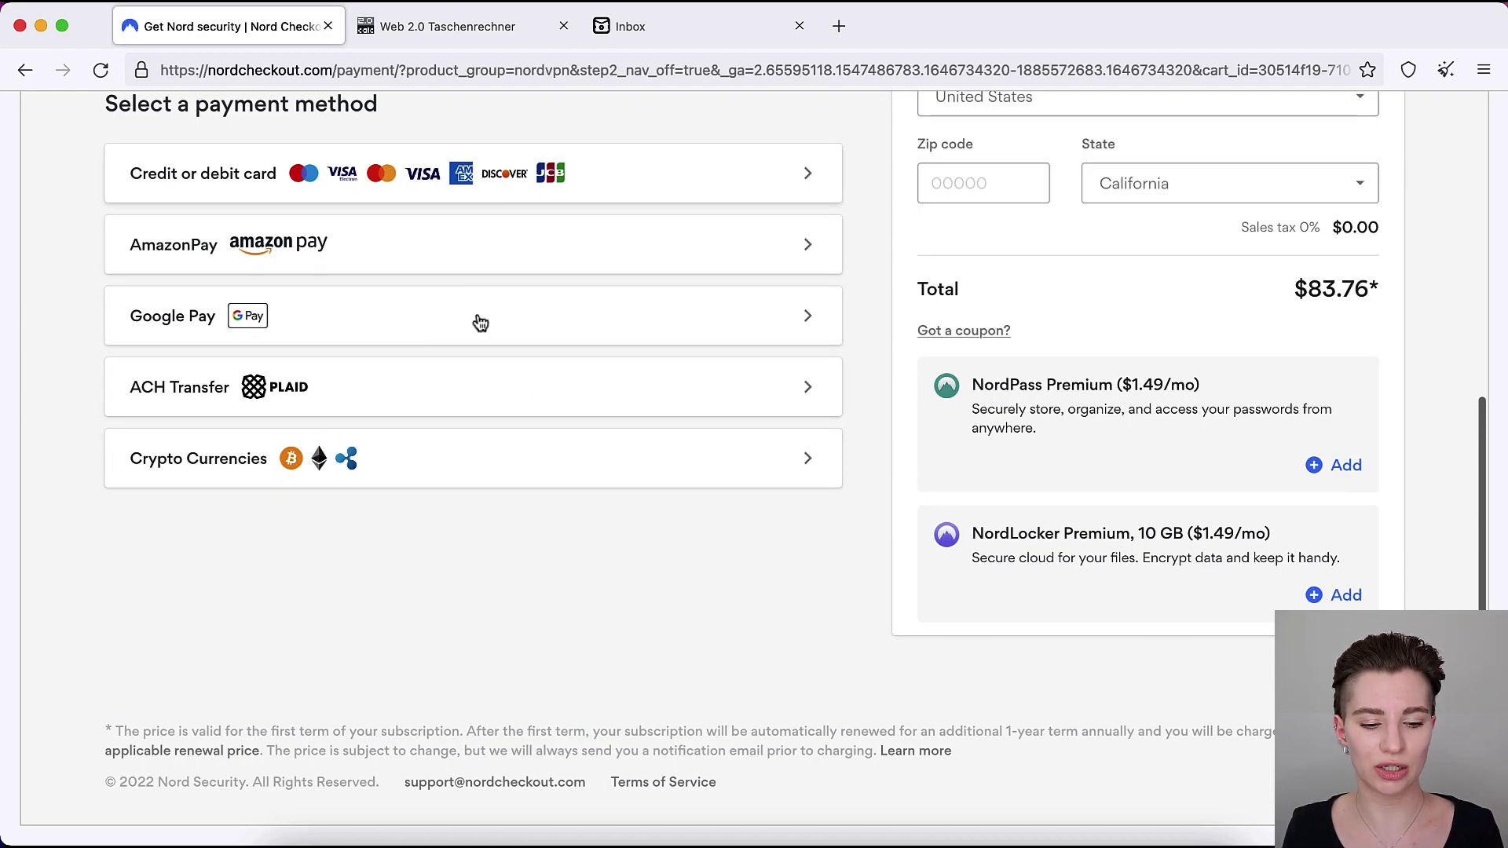
left_click(524, 468)
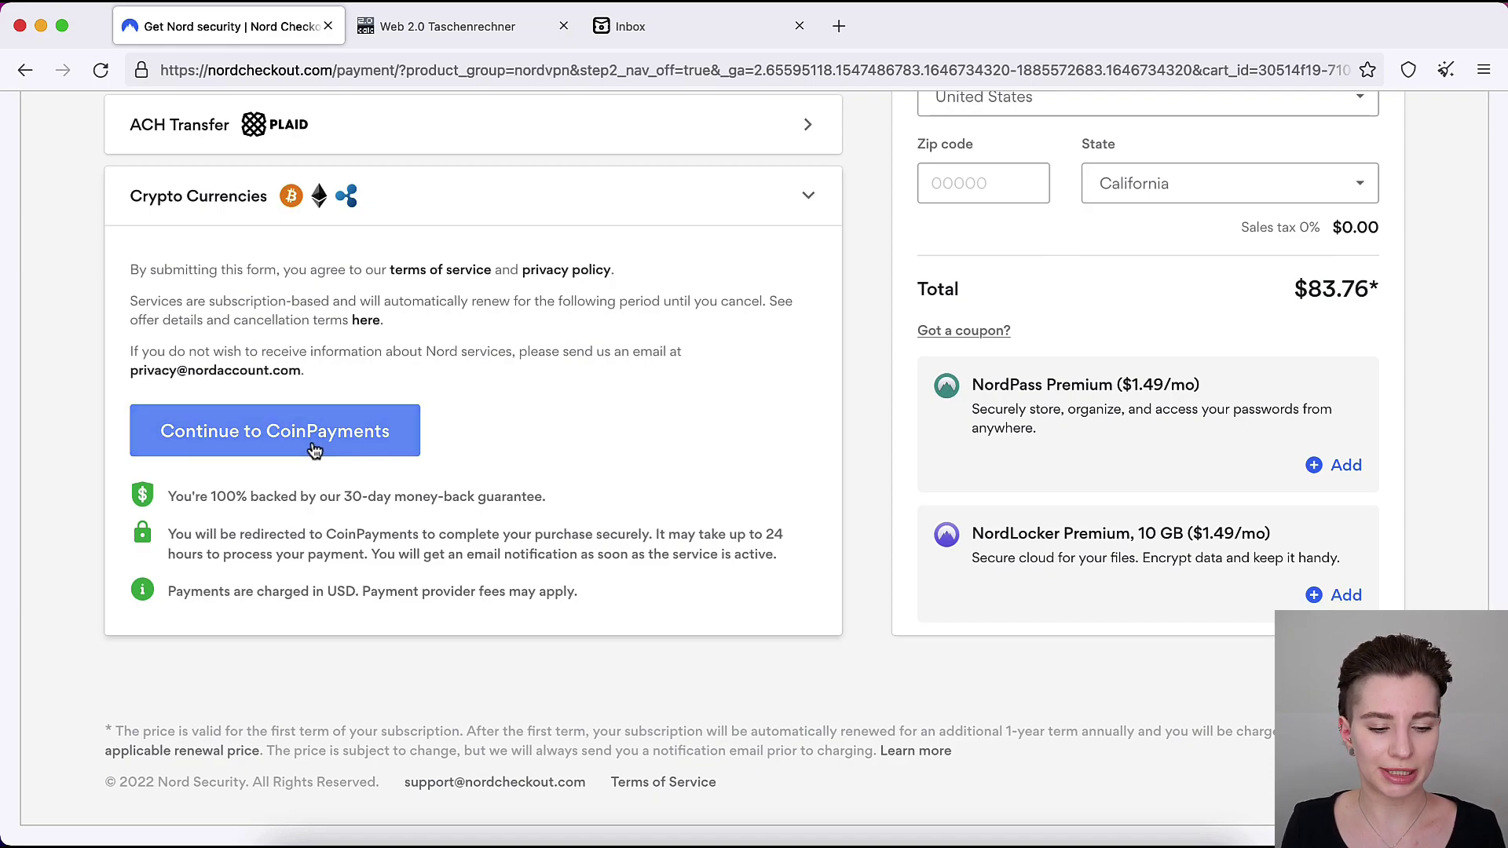
left_click(276, 451)
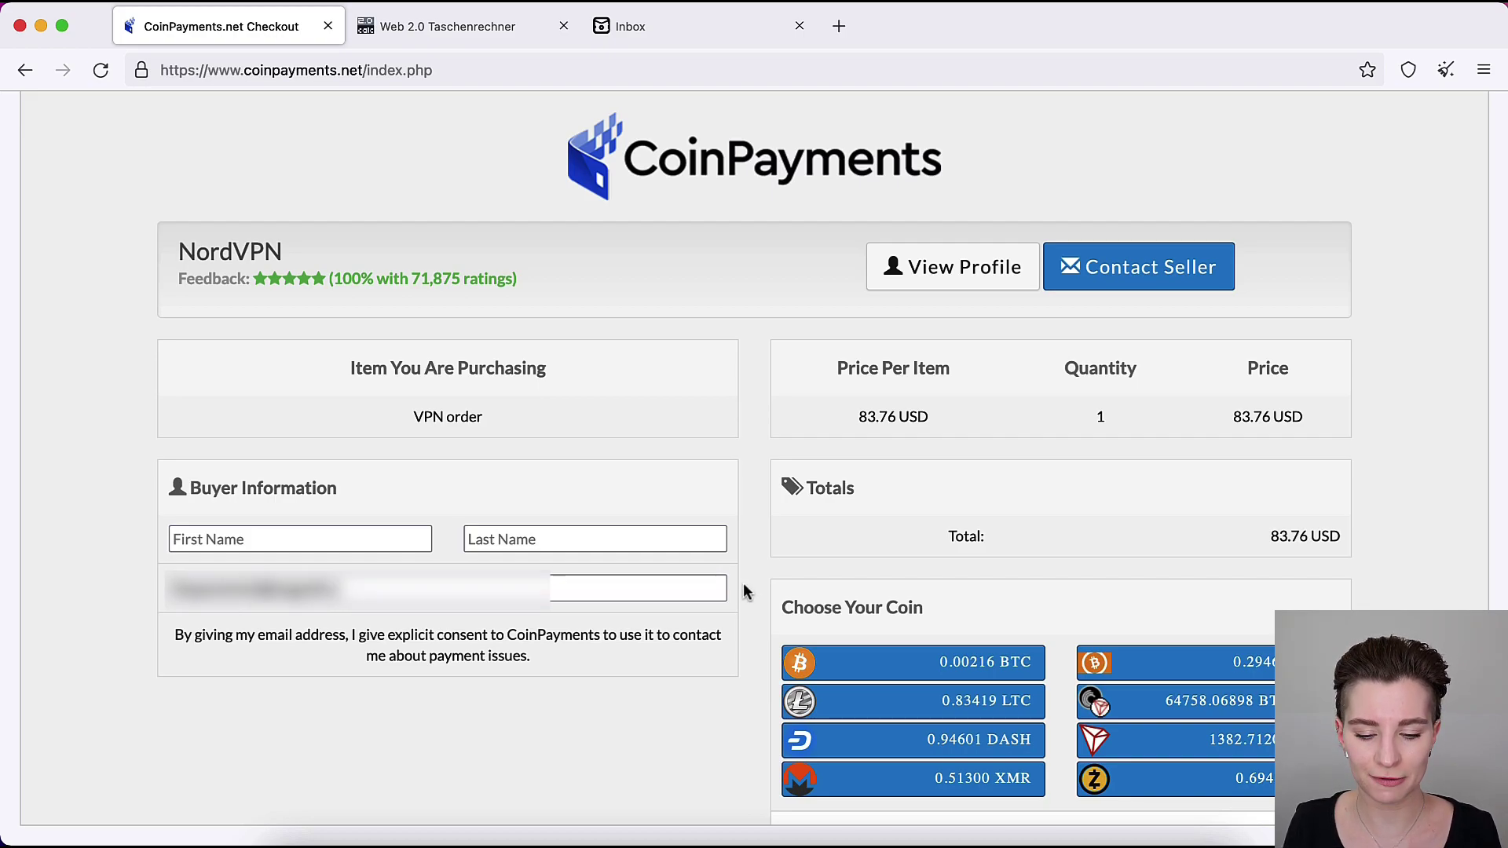
Step: Enter the buyer's first name, pick Monero at 0.51300 XMR, and complete the checkout
scroll(749, 586, "down", 3)
scroll(748, 585, "down", 1)
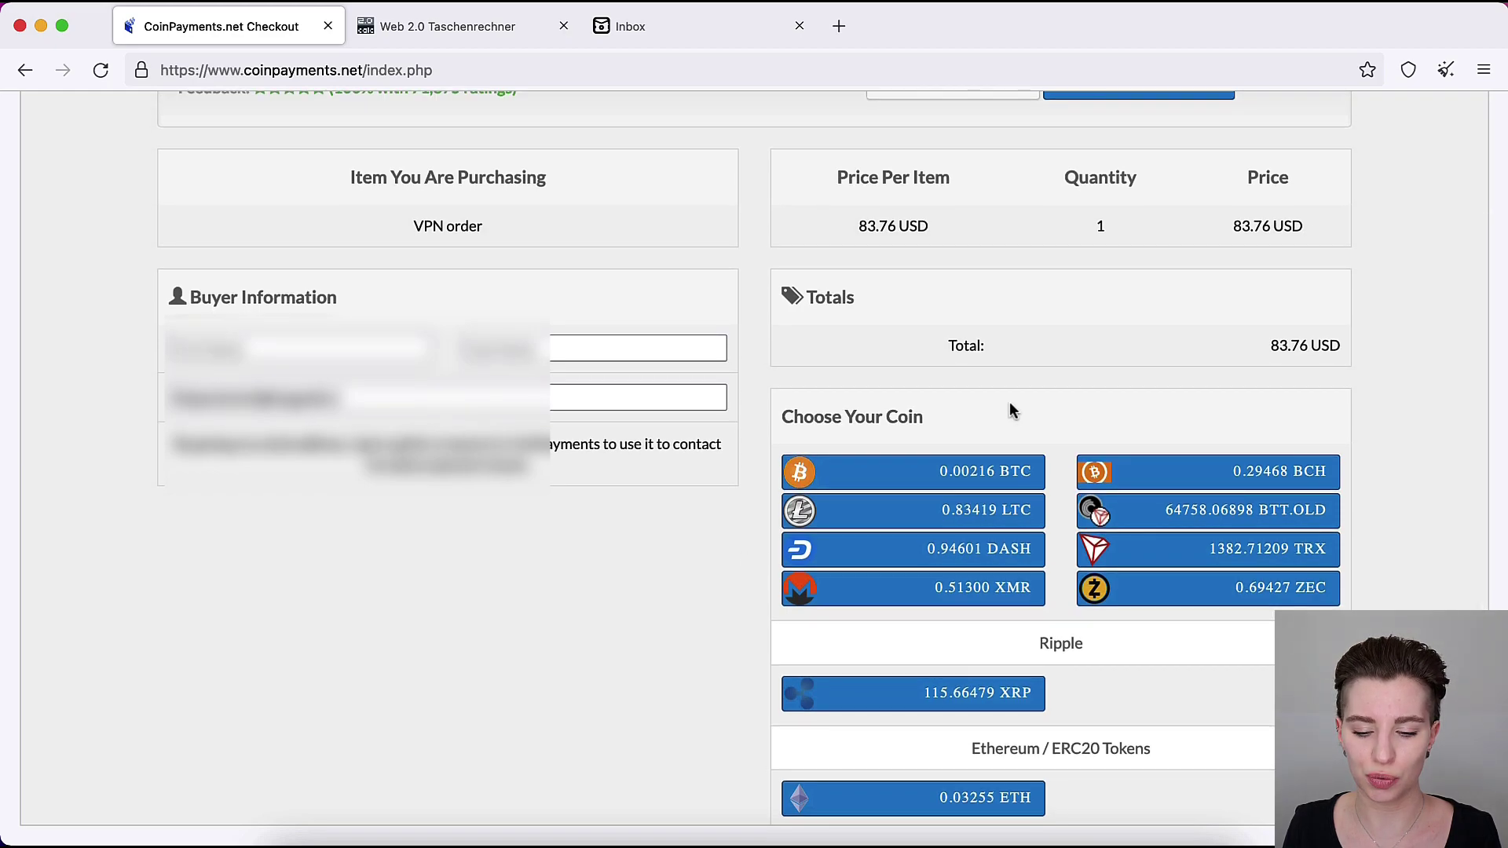
scroll(1197, 680, "down", 1)
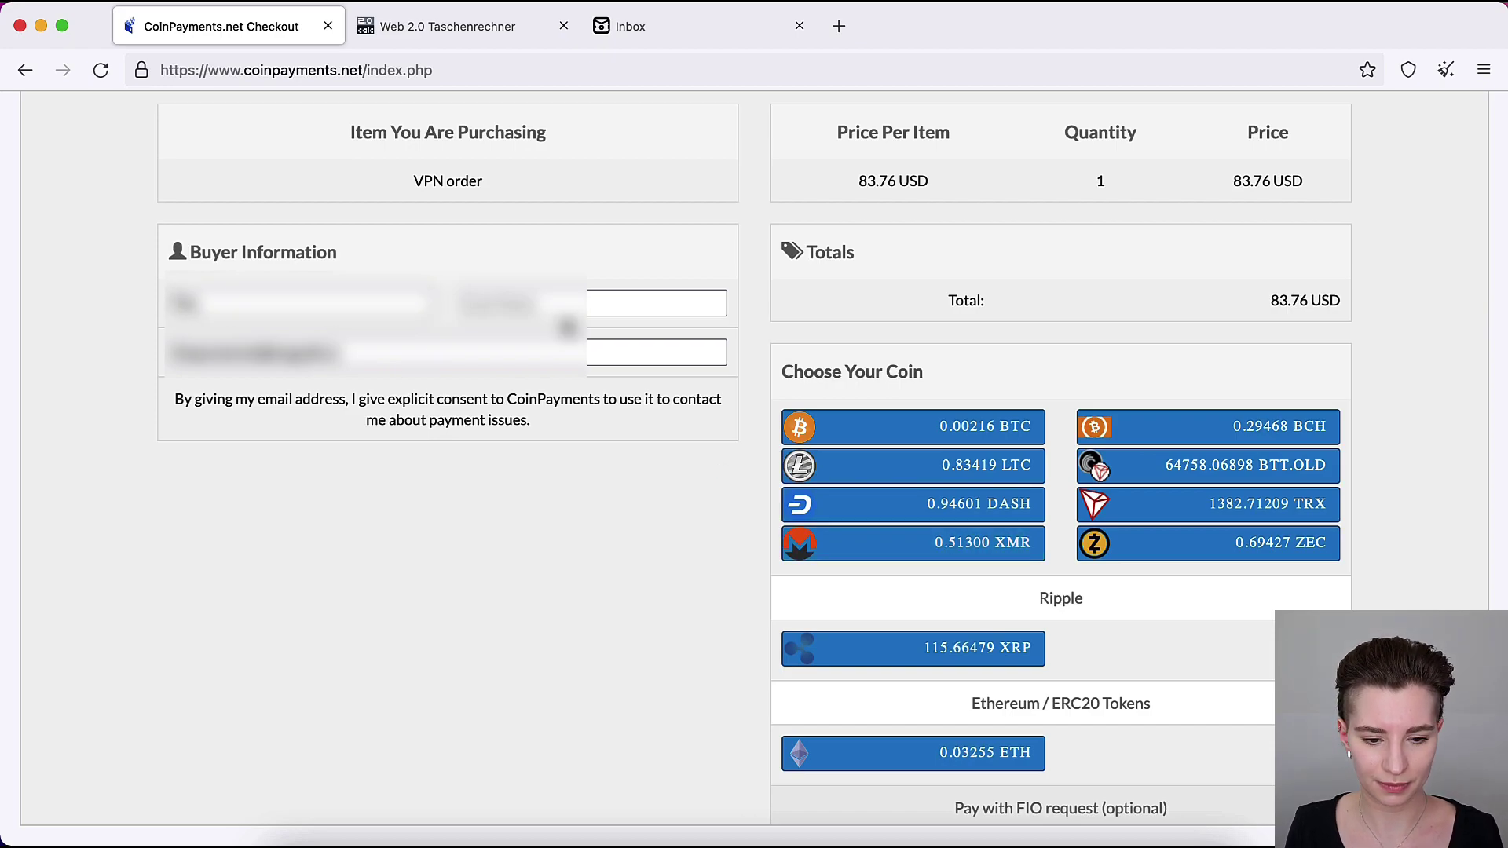
left_click(613, 296)
type("Muster")
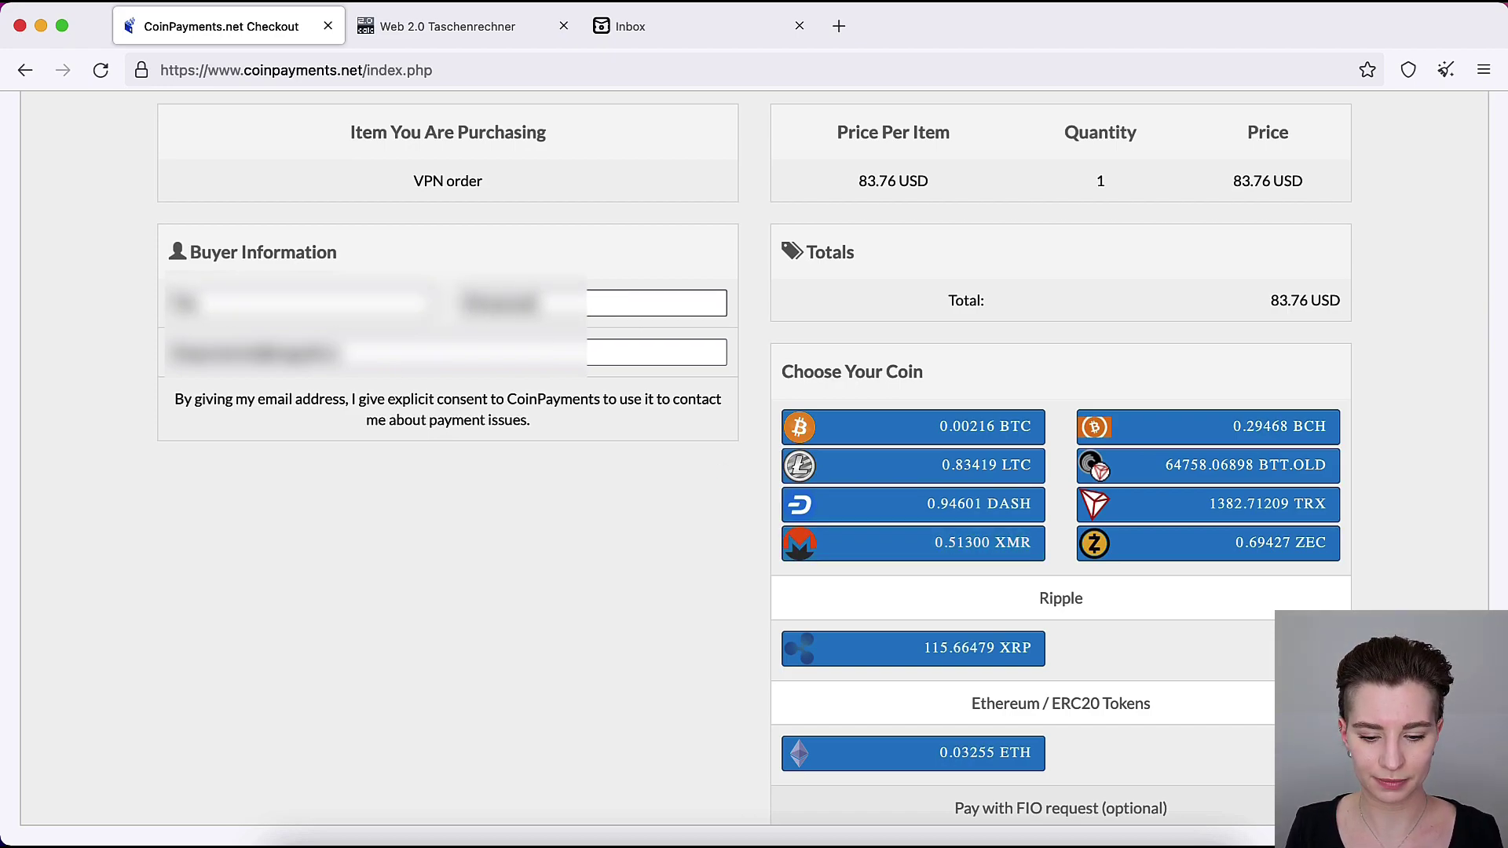
left_click(918, 562)
scroll(757, 546, "down", 3)
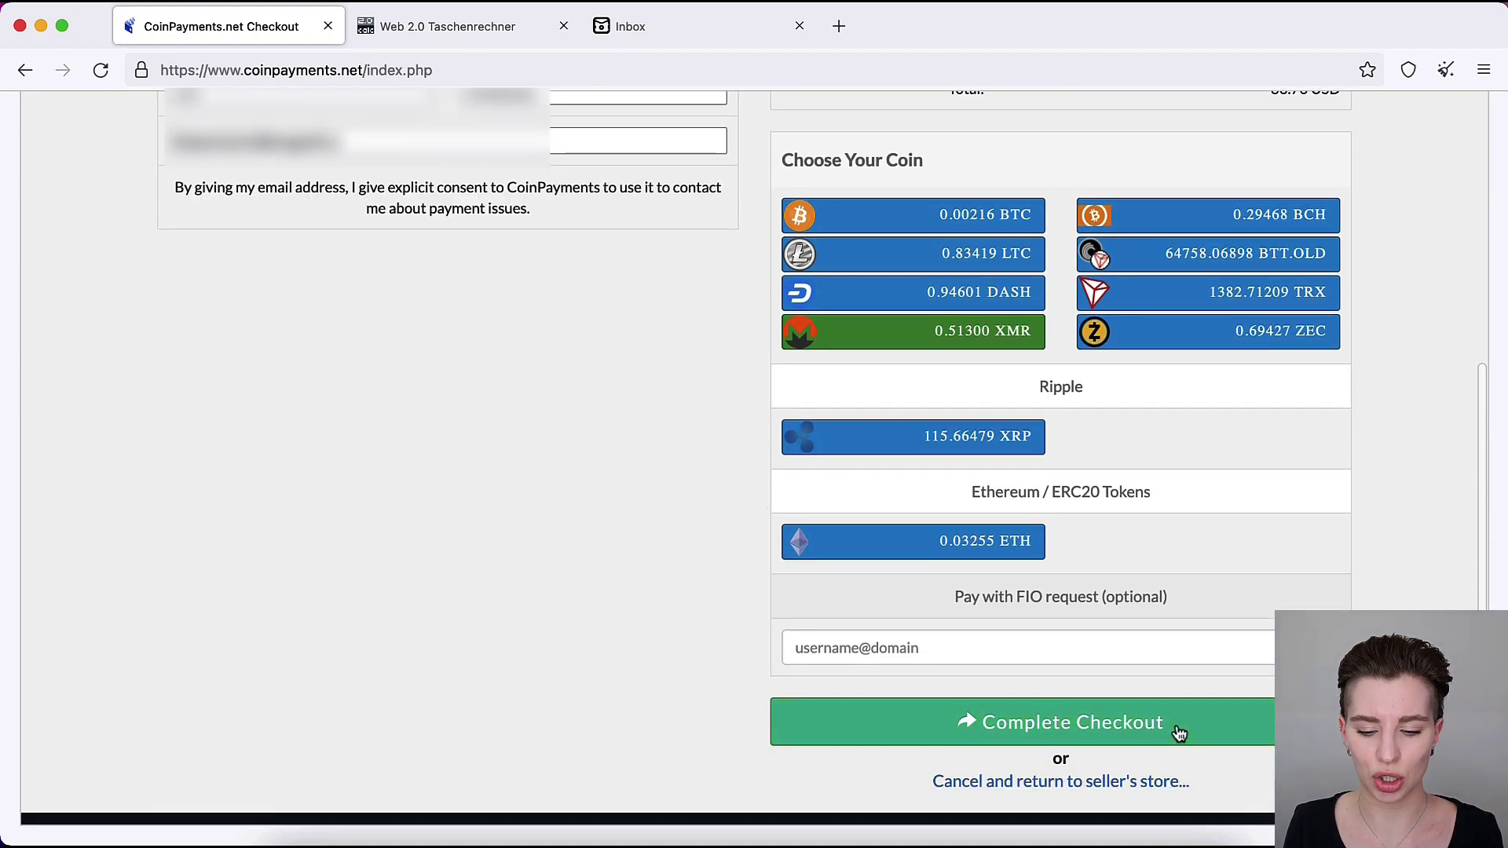
left_click(1178, 732)
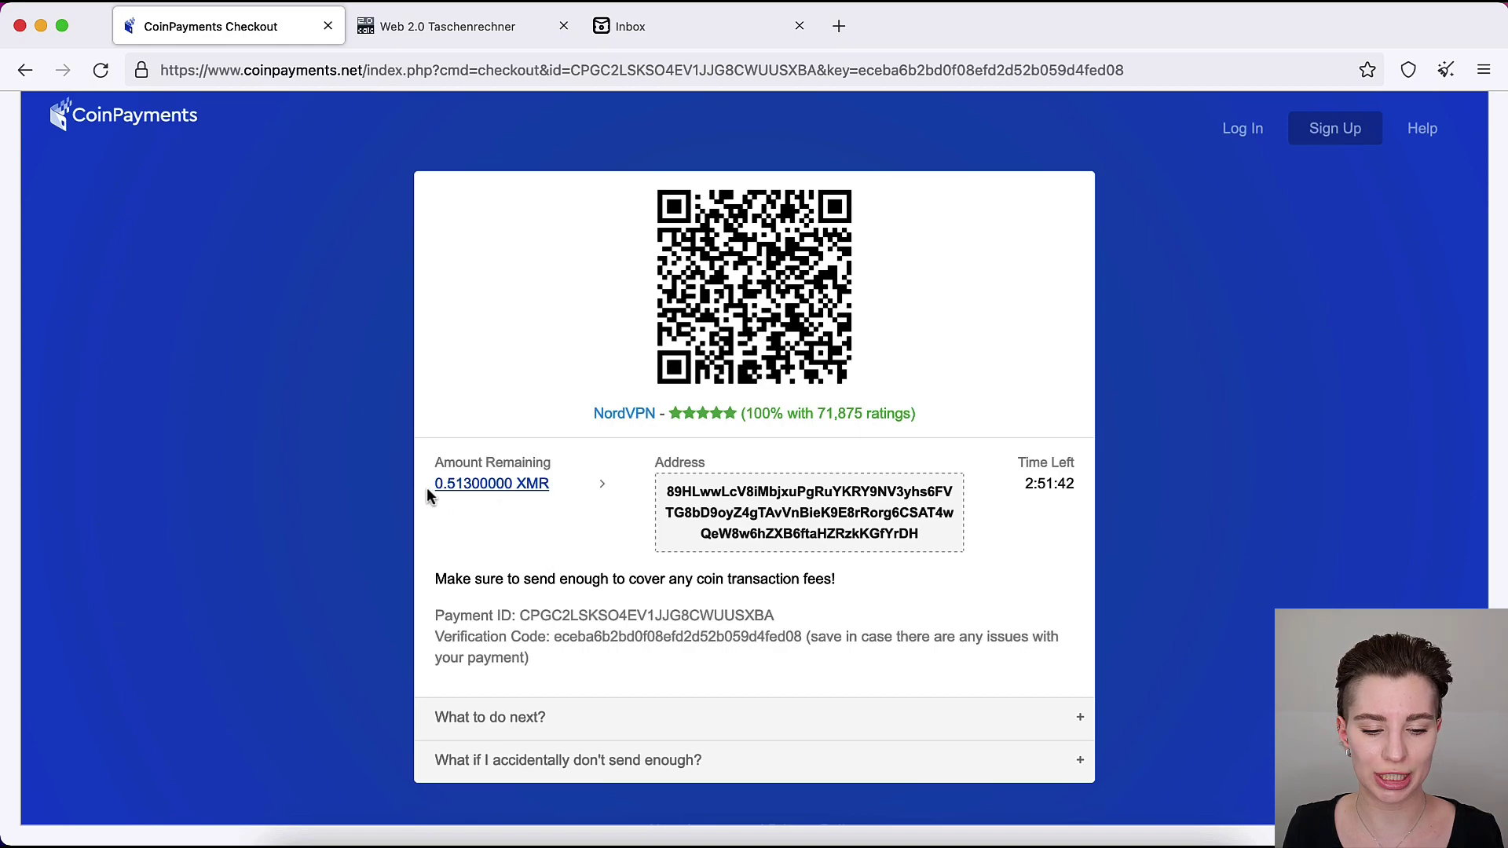
Step: Copy the 0.51300000 XMR amount remaining from the payment page
left_click_drag(431, 485, 503, 493)
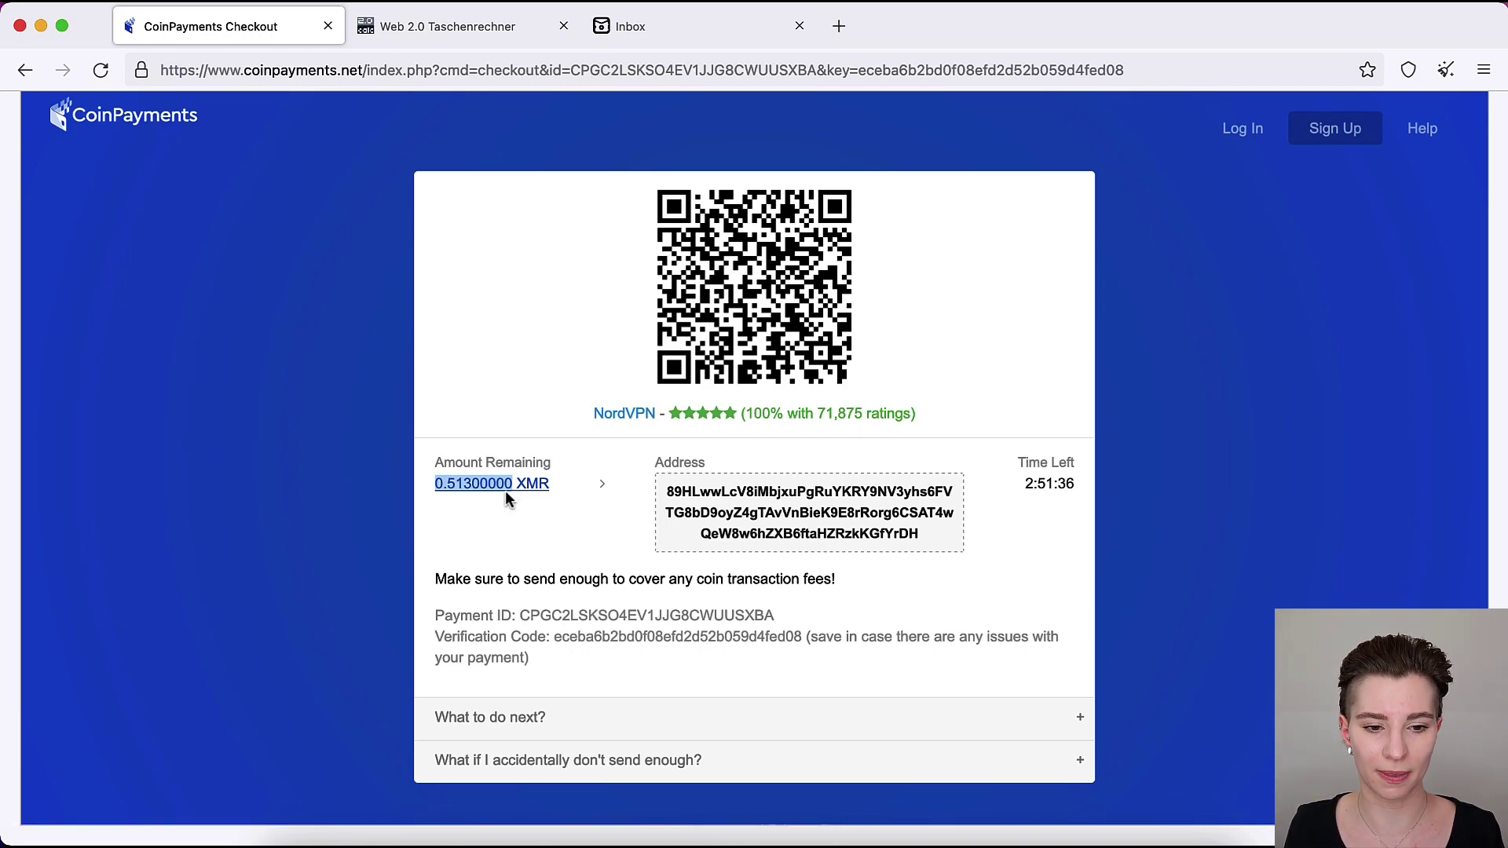
Step: Paste 0.51300000 into the web2.0rechner calculator and start an addition
left_click(460, 36)
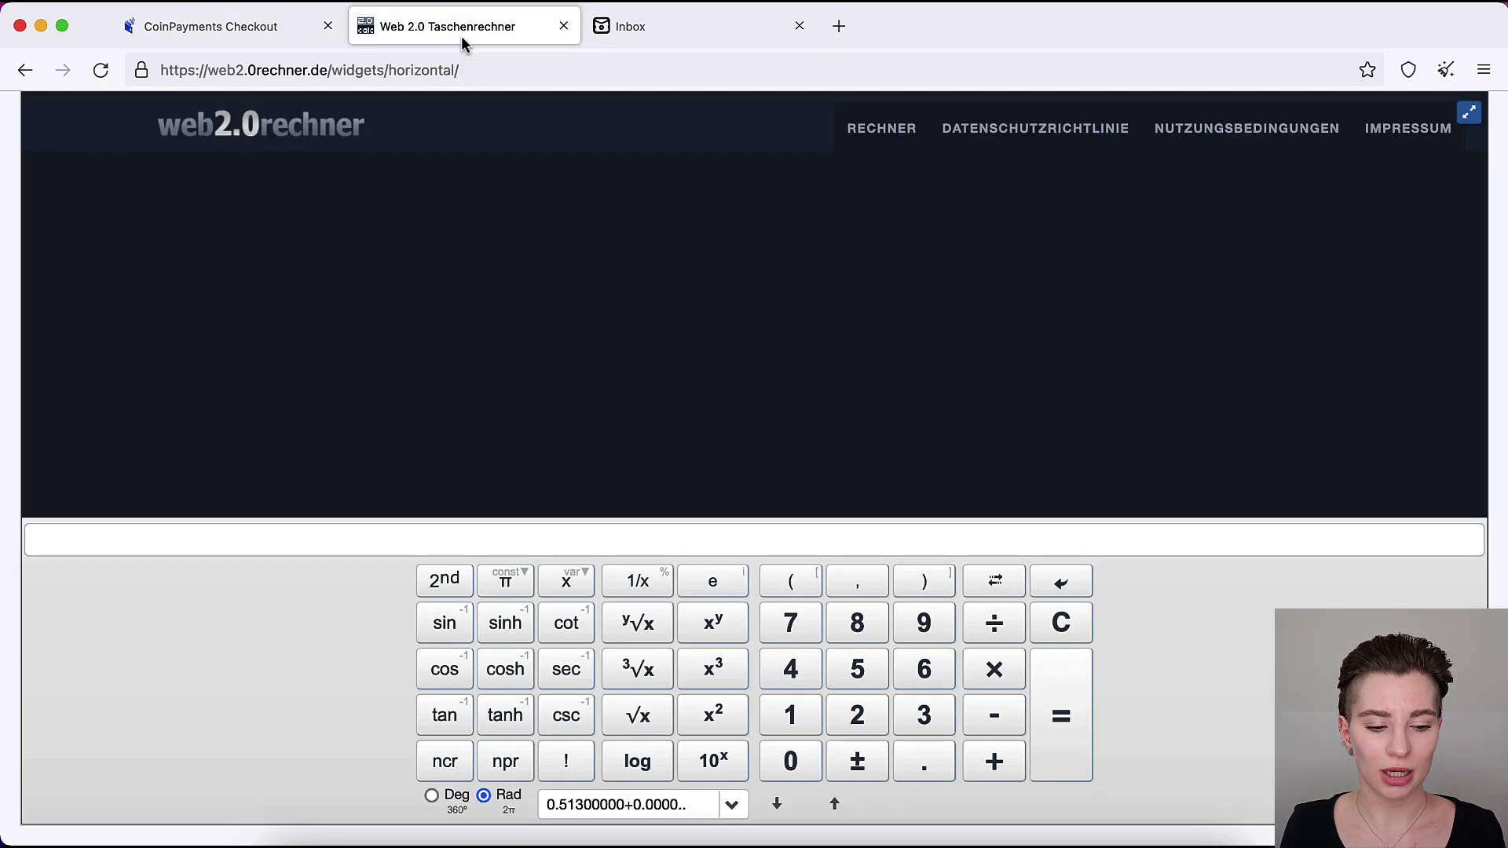
left_click(329, 544)
type("0.51300000")
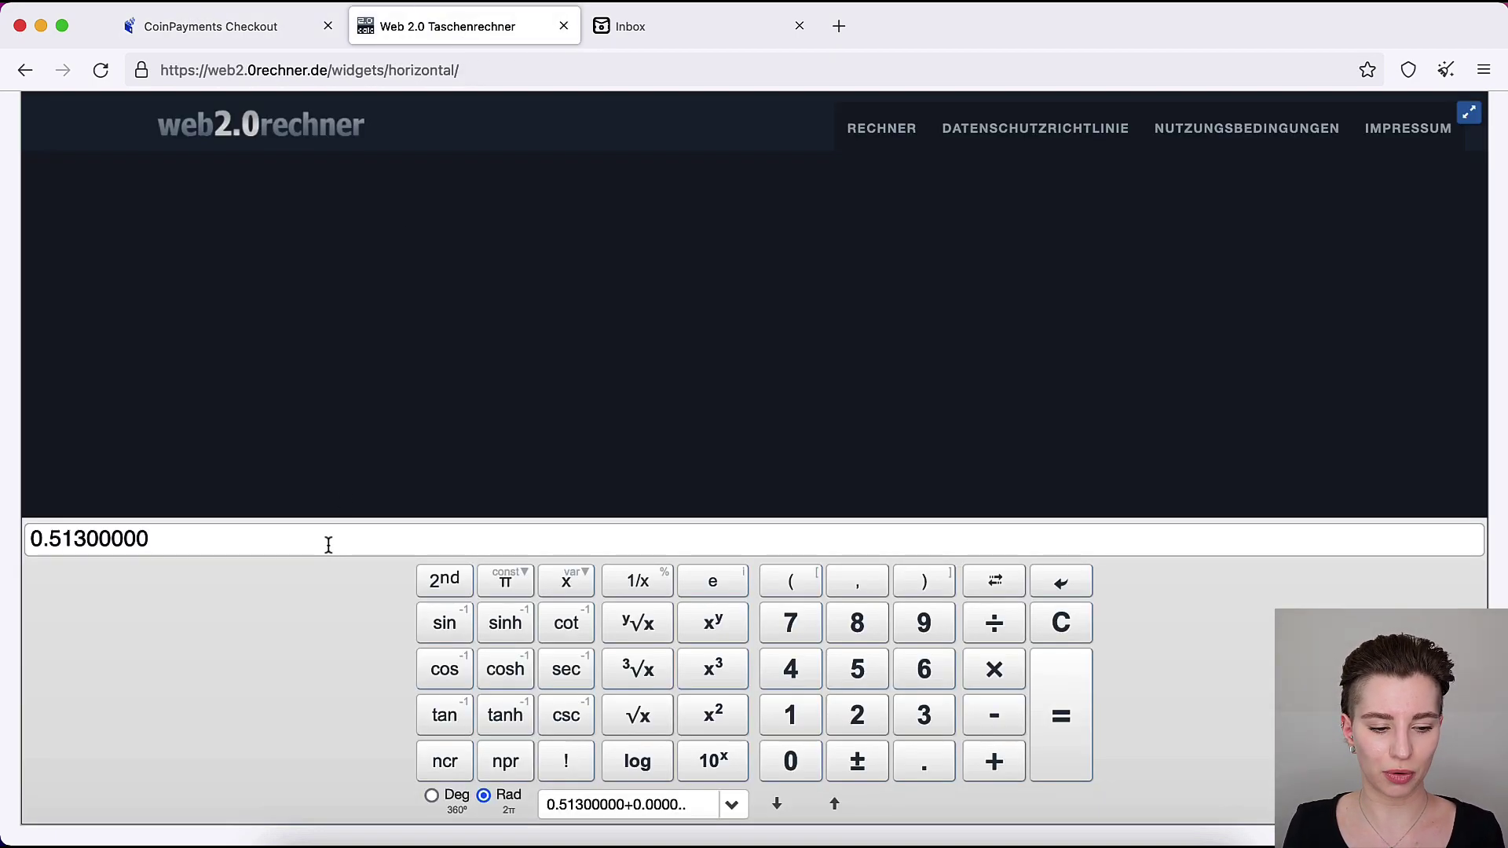
left_click(998, 768)
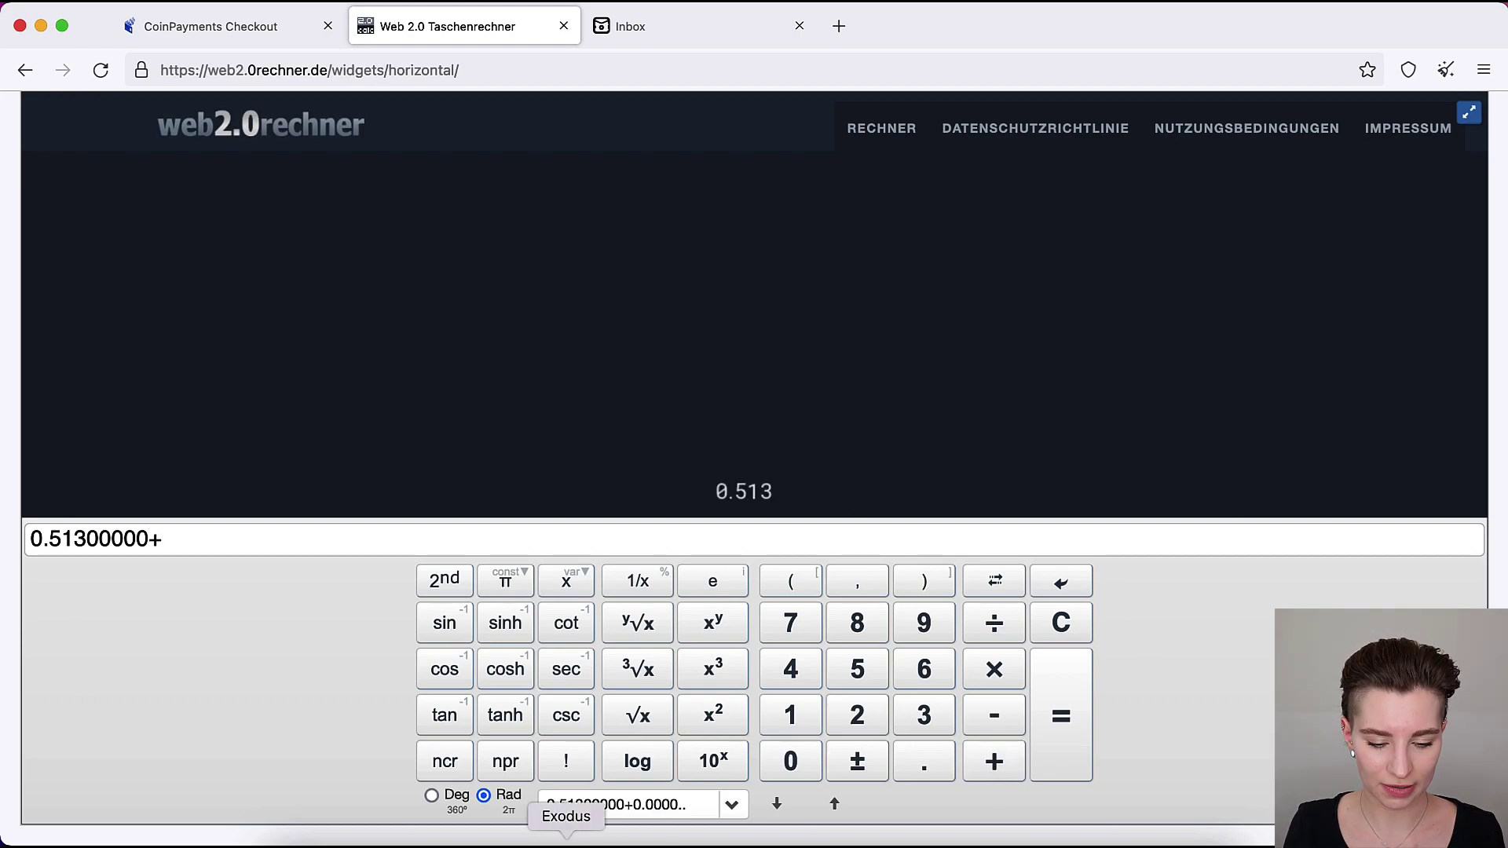
Step: Enter 0.513 XMR in the Exodus Monero send form and copy the 0.00005205 XMR network fee
left_click(593, 842)
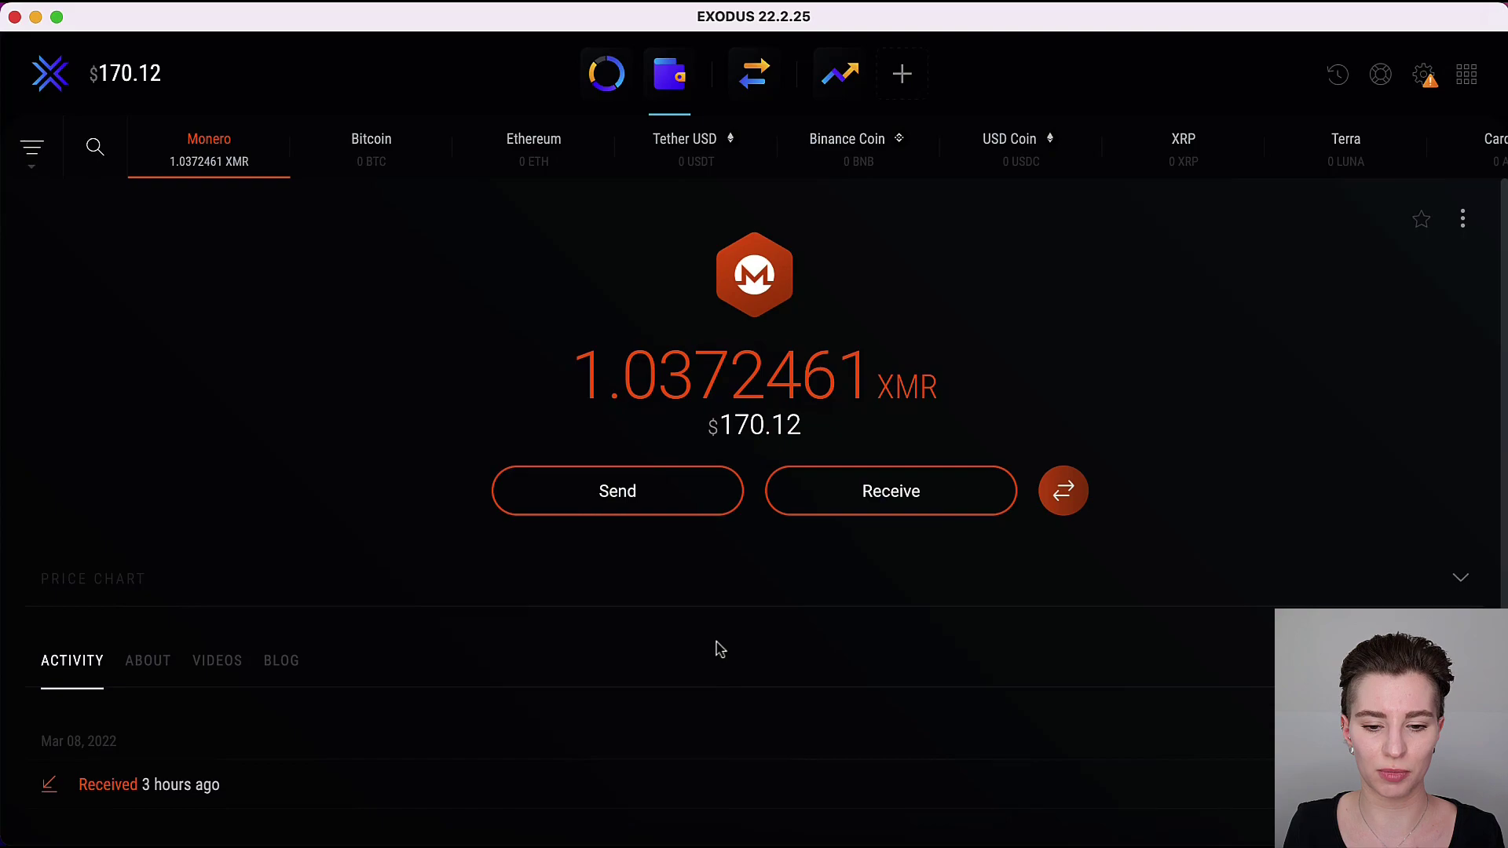
left_click(634, 492)
left_click(639, 440)
type("0.51300000")
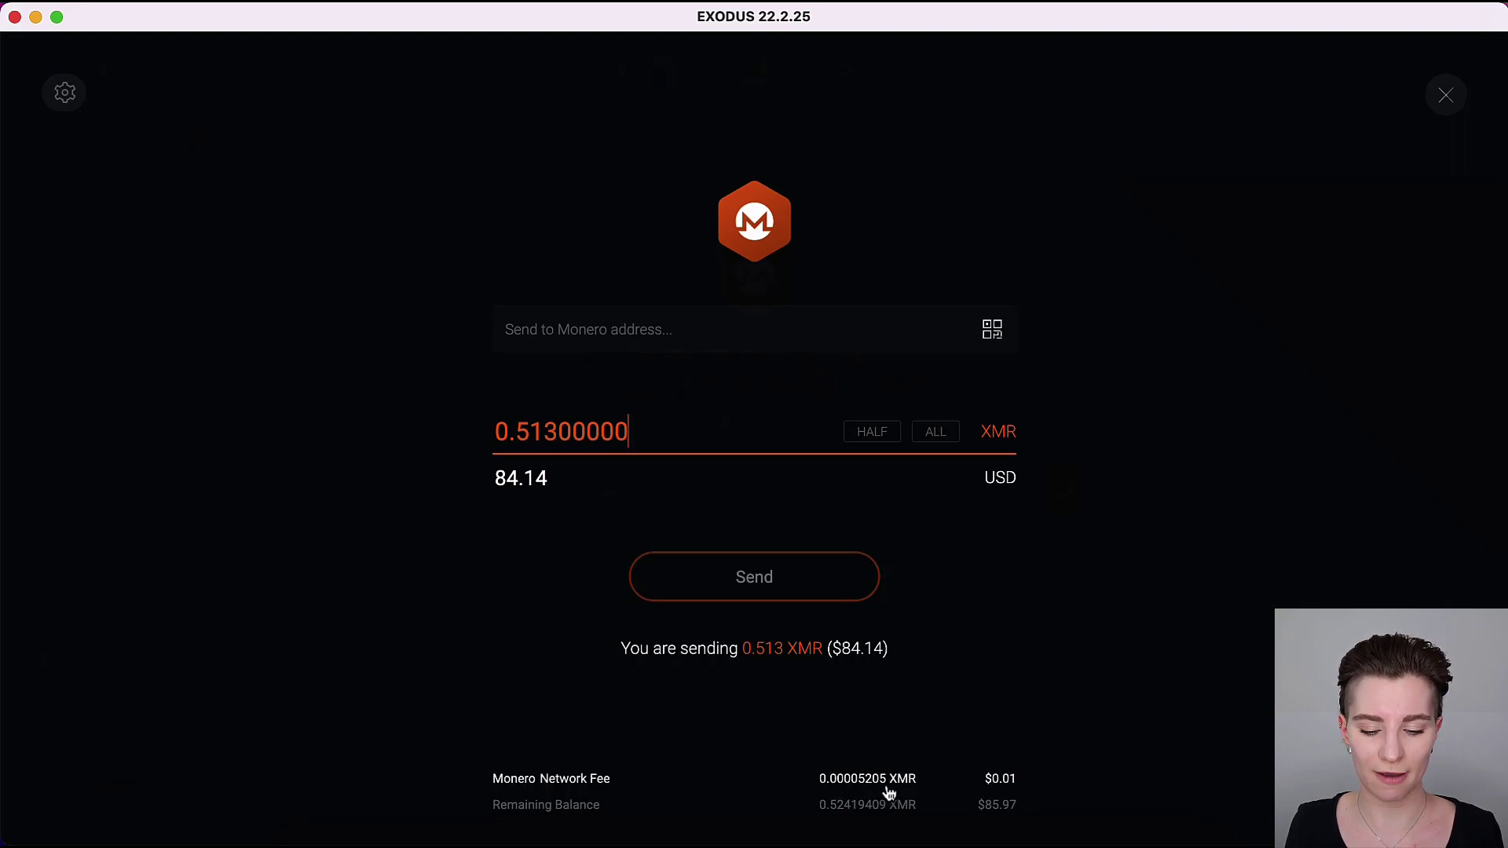
left_click_drag(887, 789, 815, 791)
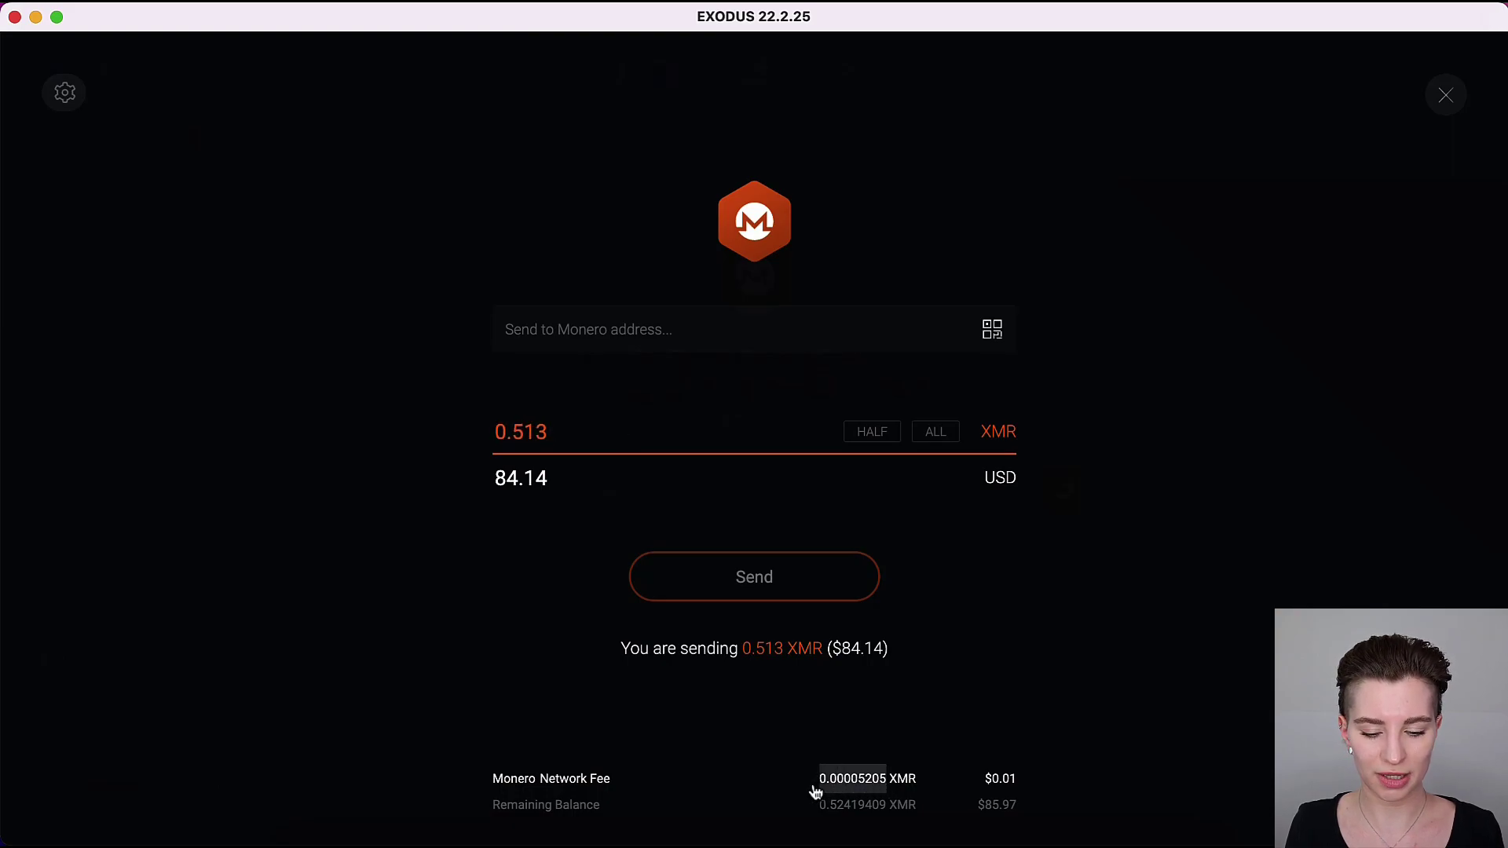
key("super+Tab")
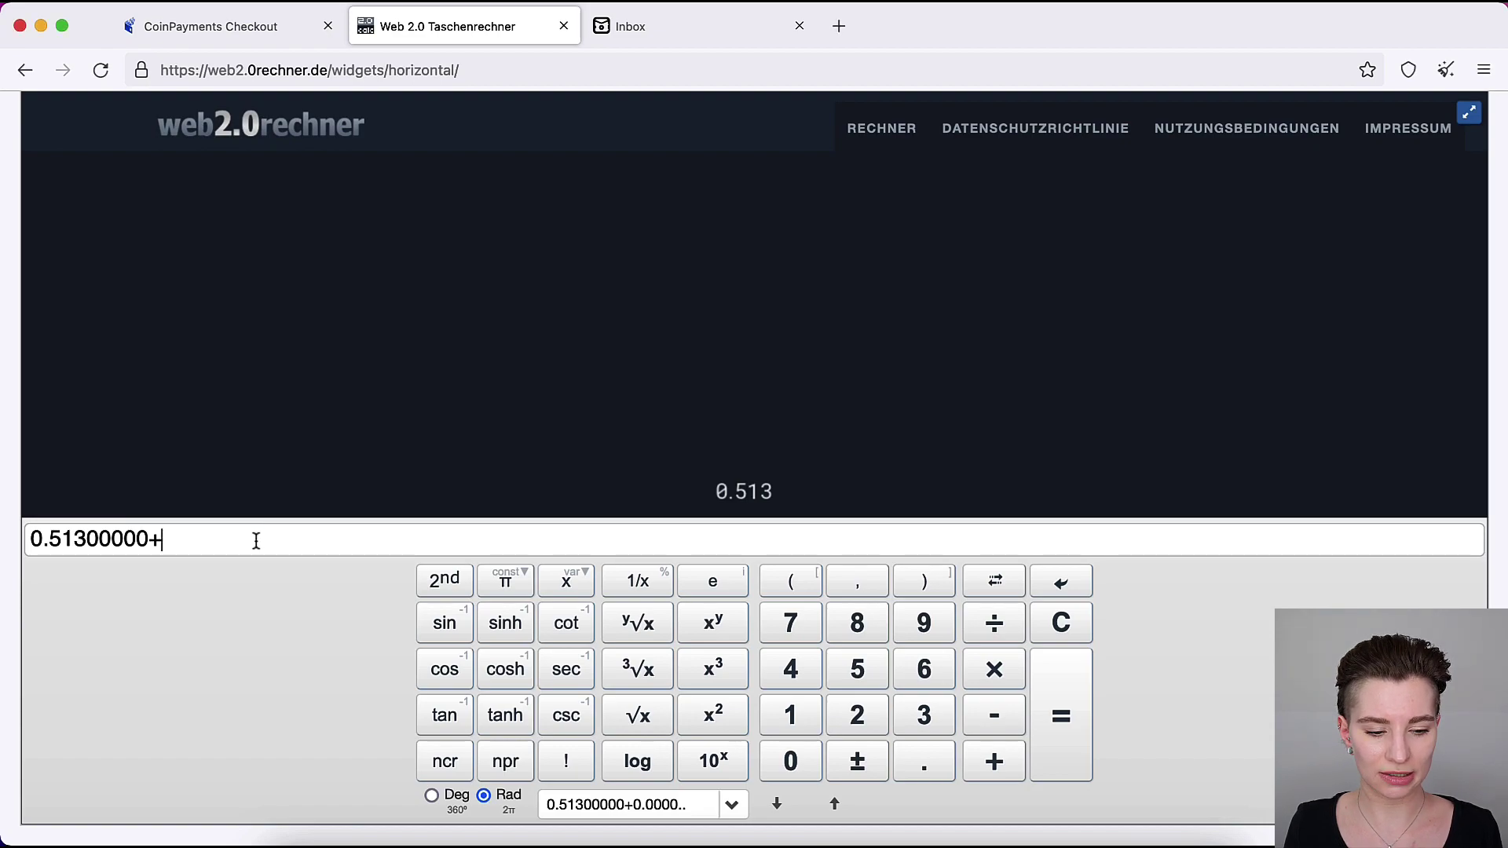
Step: Add the 0.00005205 fee to get 0.51305205 and copy that total
type("0.00005205")
left_click(1067, 719)
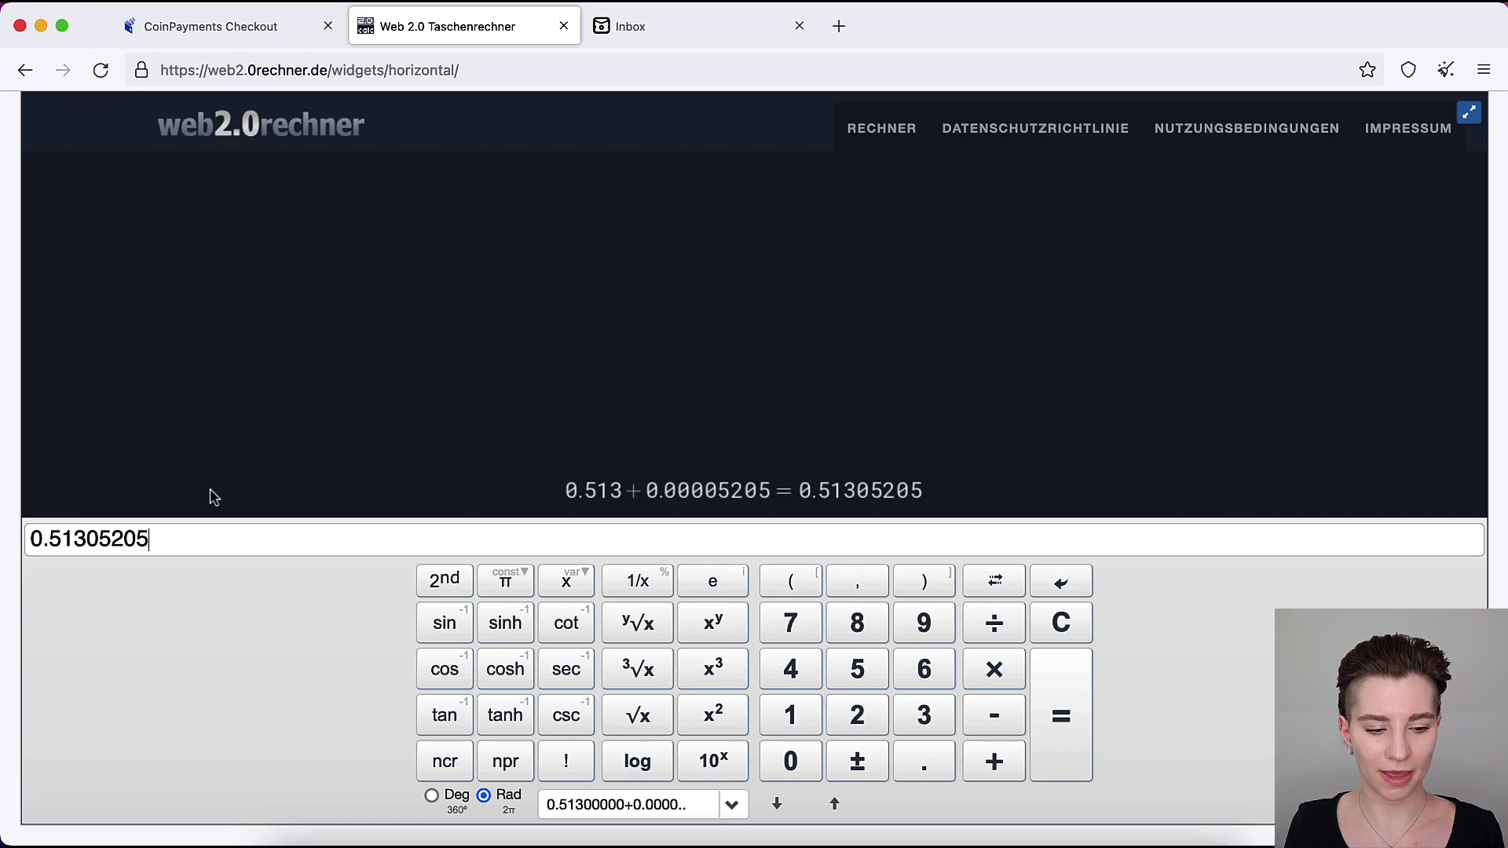
left_click_drag(166, 539, 2, 542)
key("super+c")
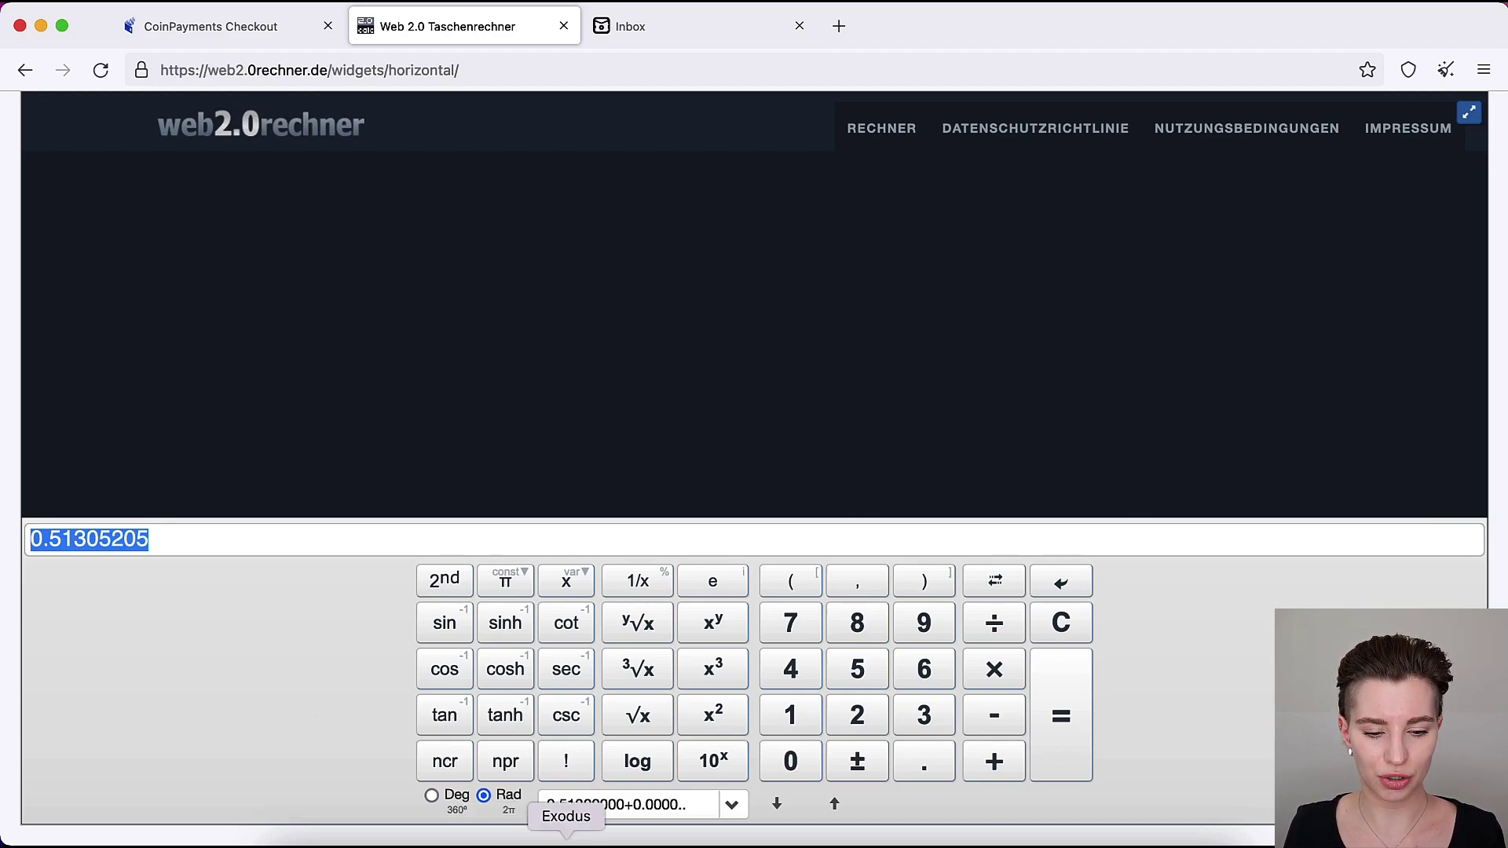
Step: Replace the Exodus send amount with the 0.51305205 XMR total
left_click(567, 842)
left_click_drag(592, 434, 464, 433)
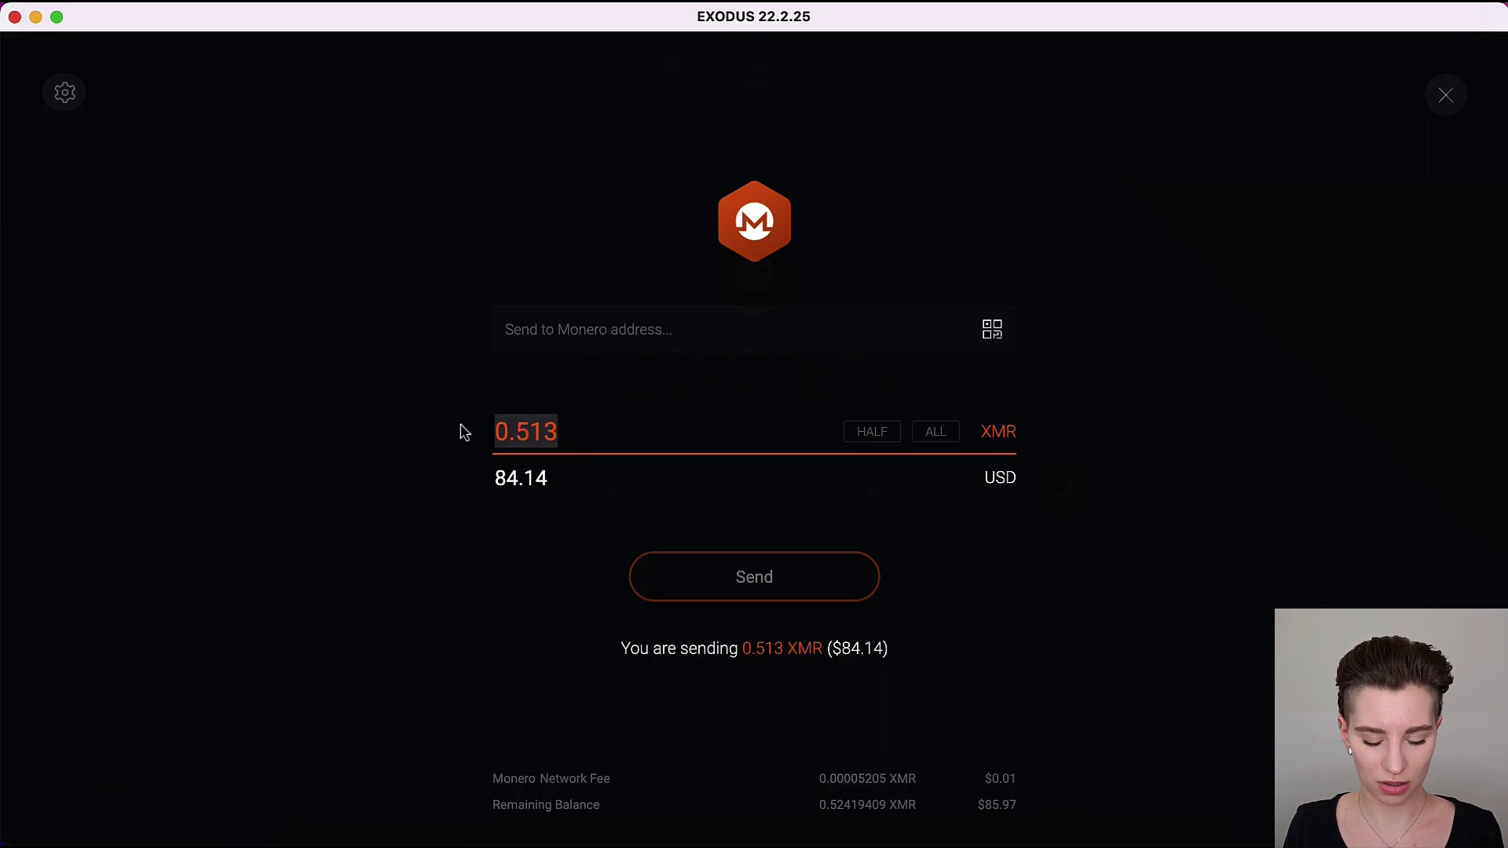
key("super+v")
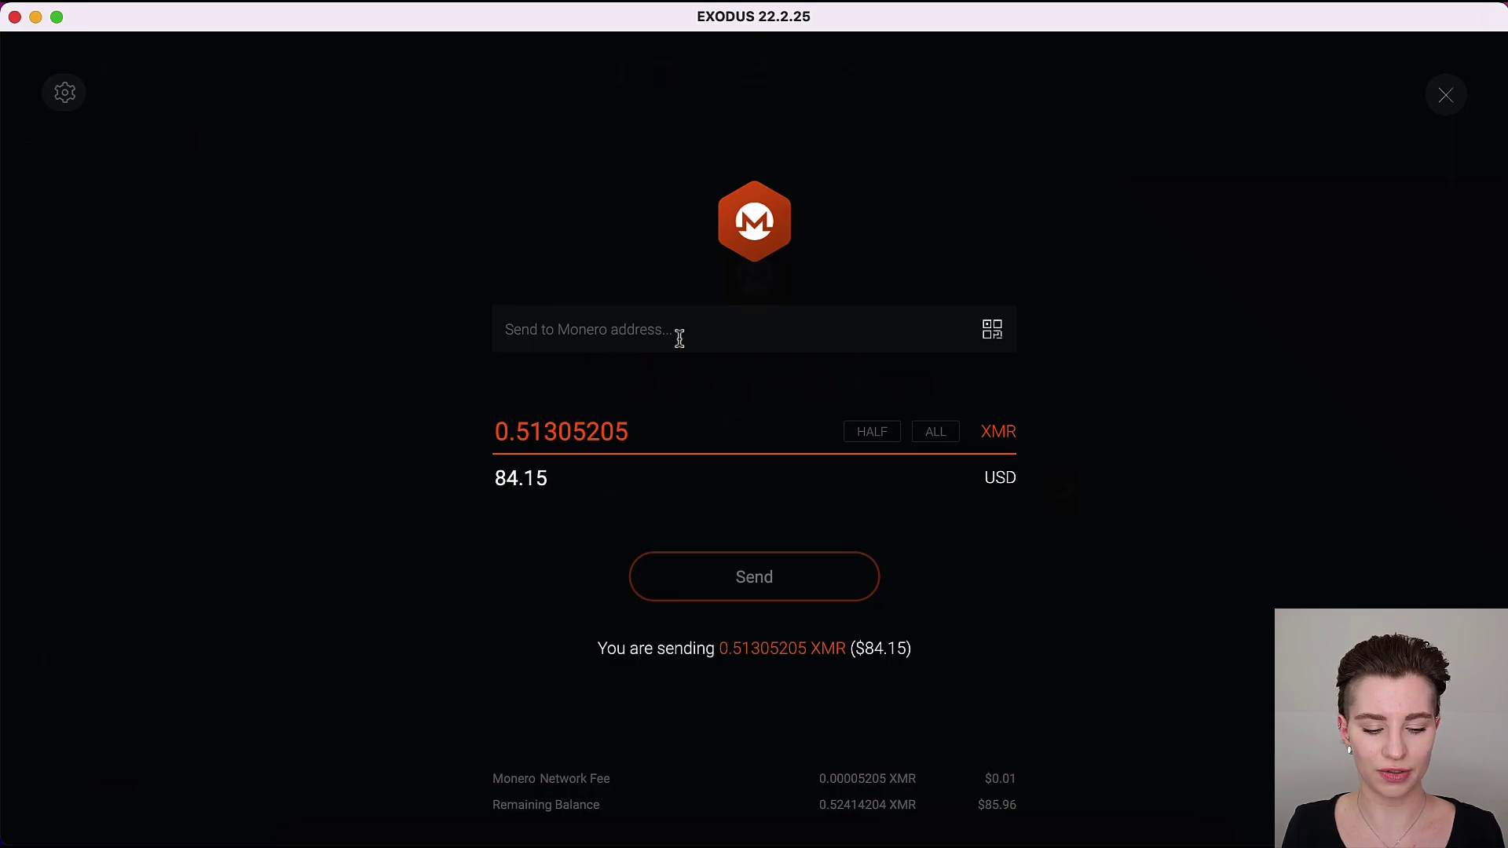
Step: Set the CoinPayments Monero deposit address as recipient and confirm sending the payment
left_click(539, 829)
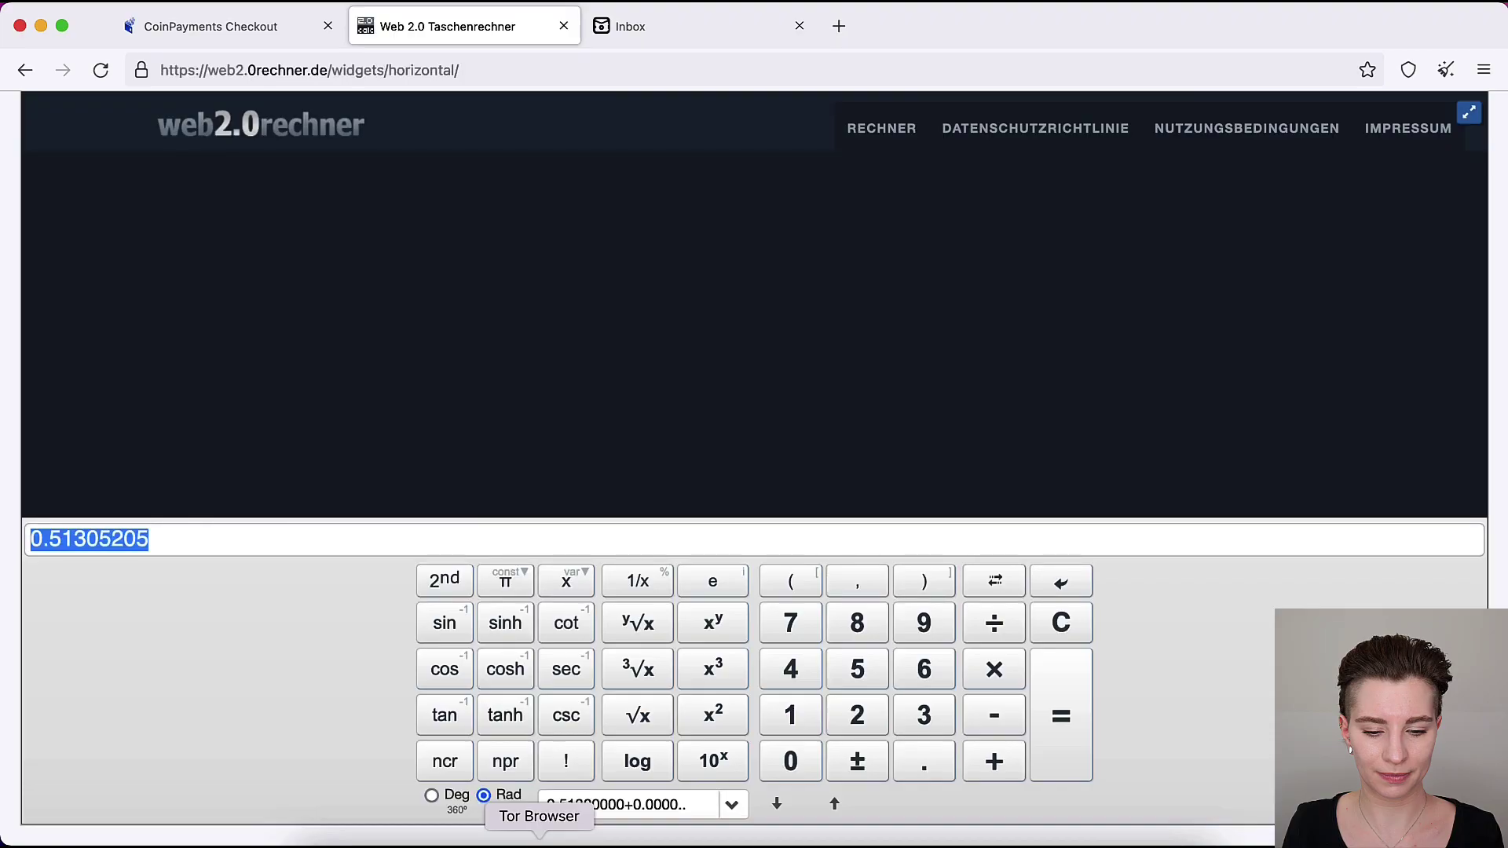
left_click(202, 39)
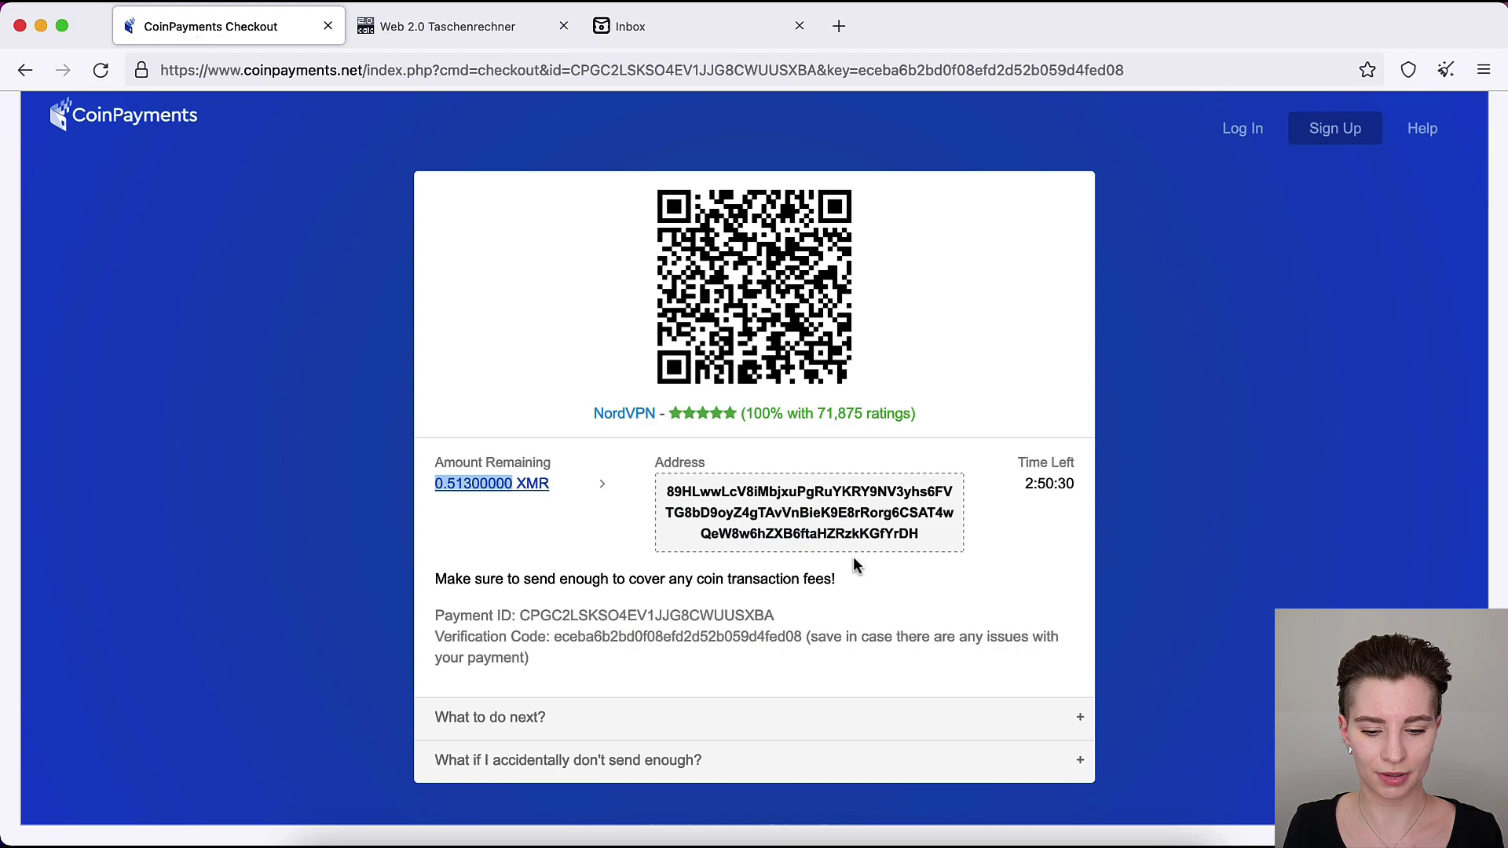
left_click_drag(660, 492, 926, 535)
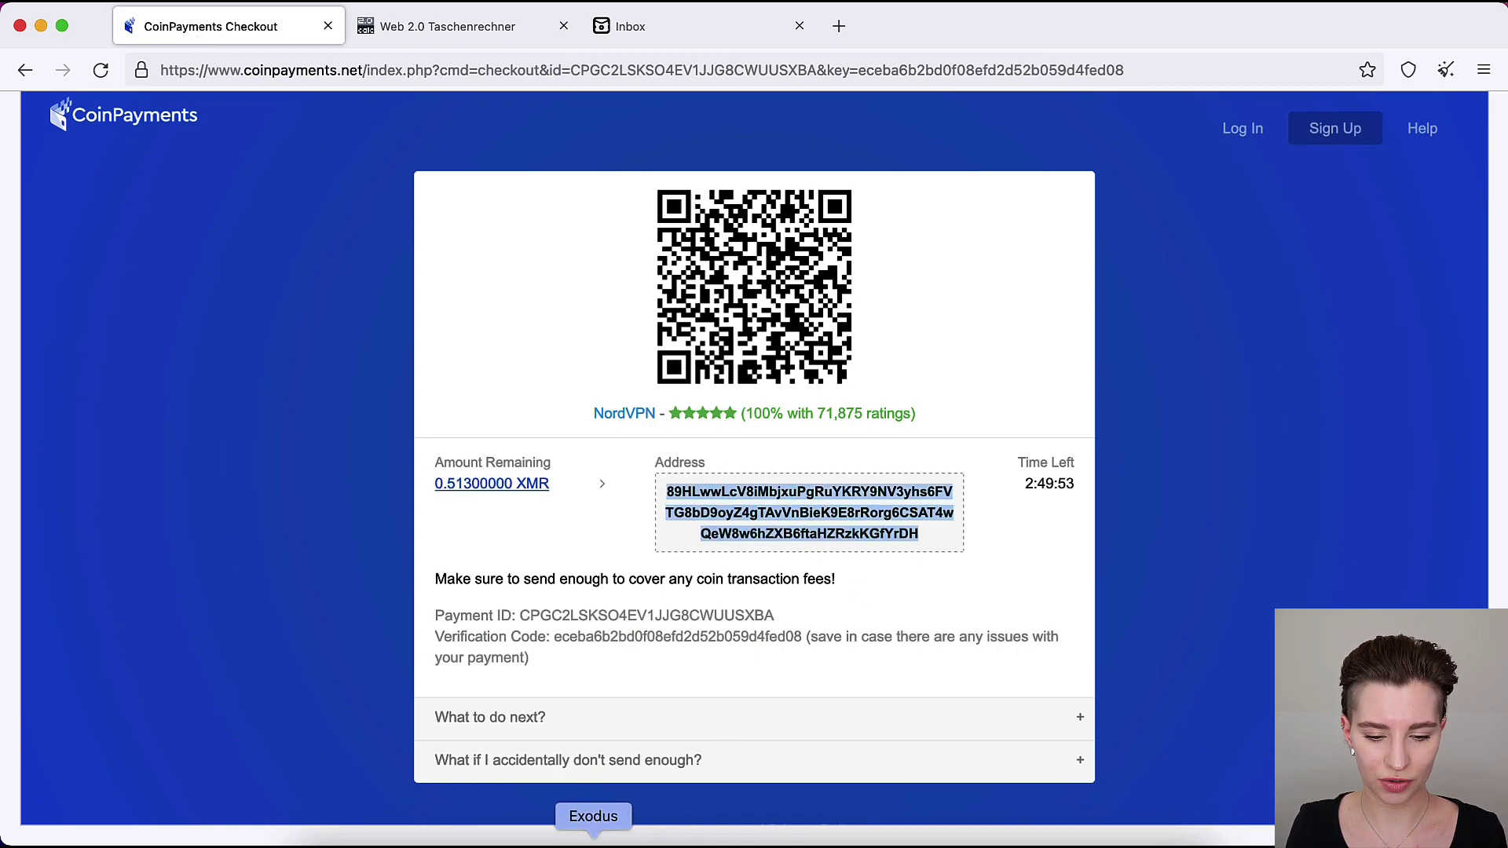
left_click(594, 839)
left_click(582, 333)
key("super+v")
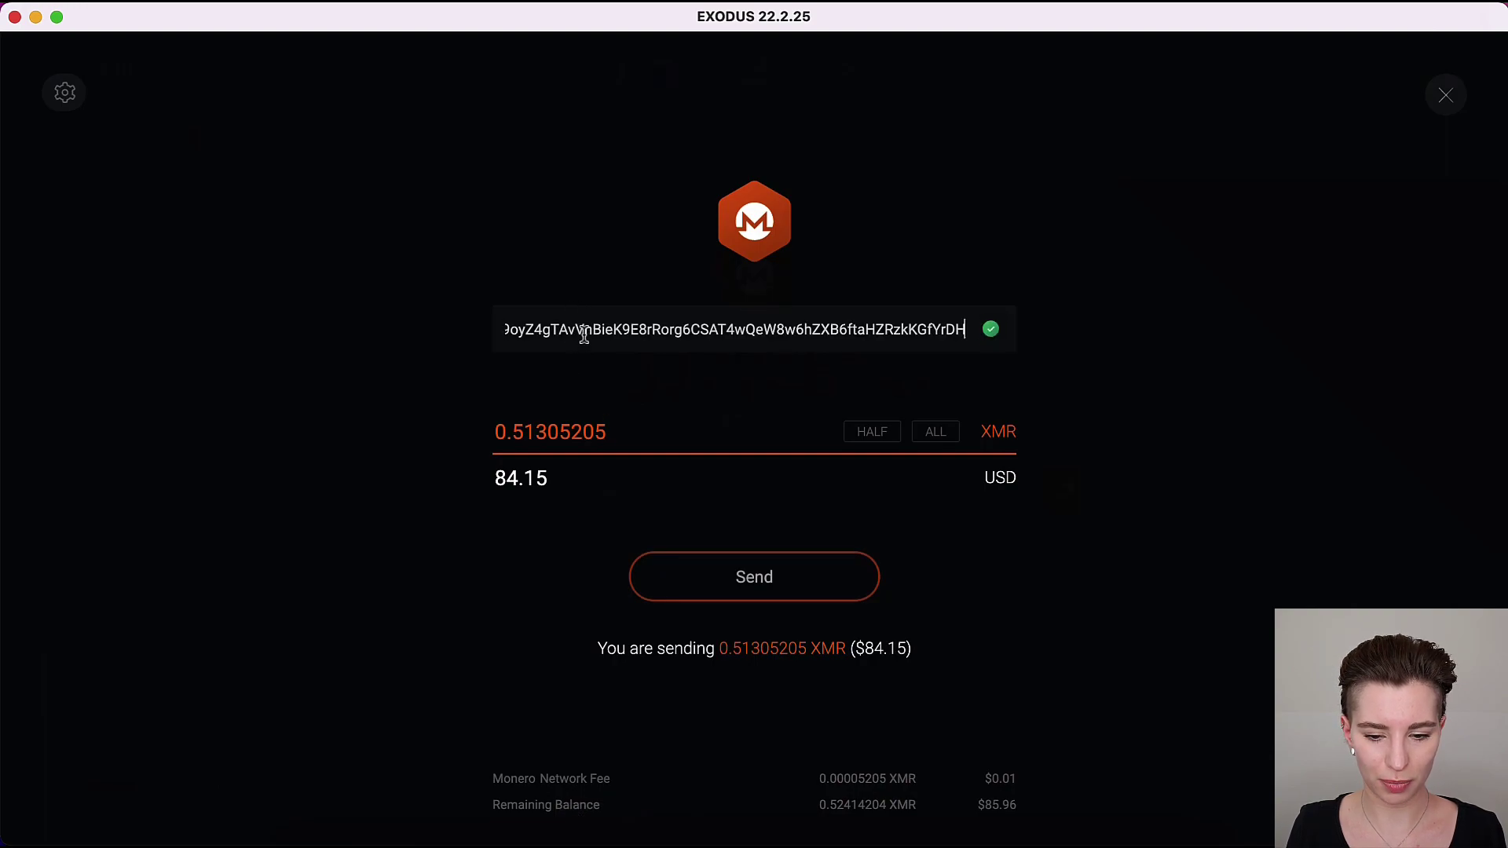
left_click(819, 587)
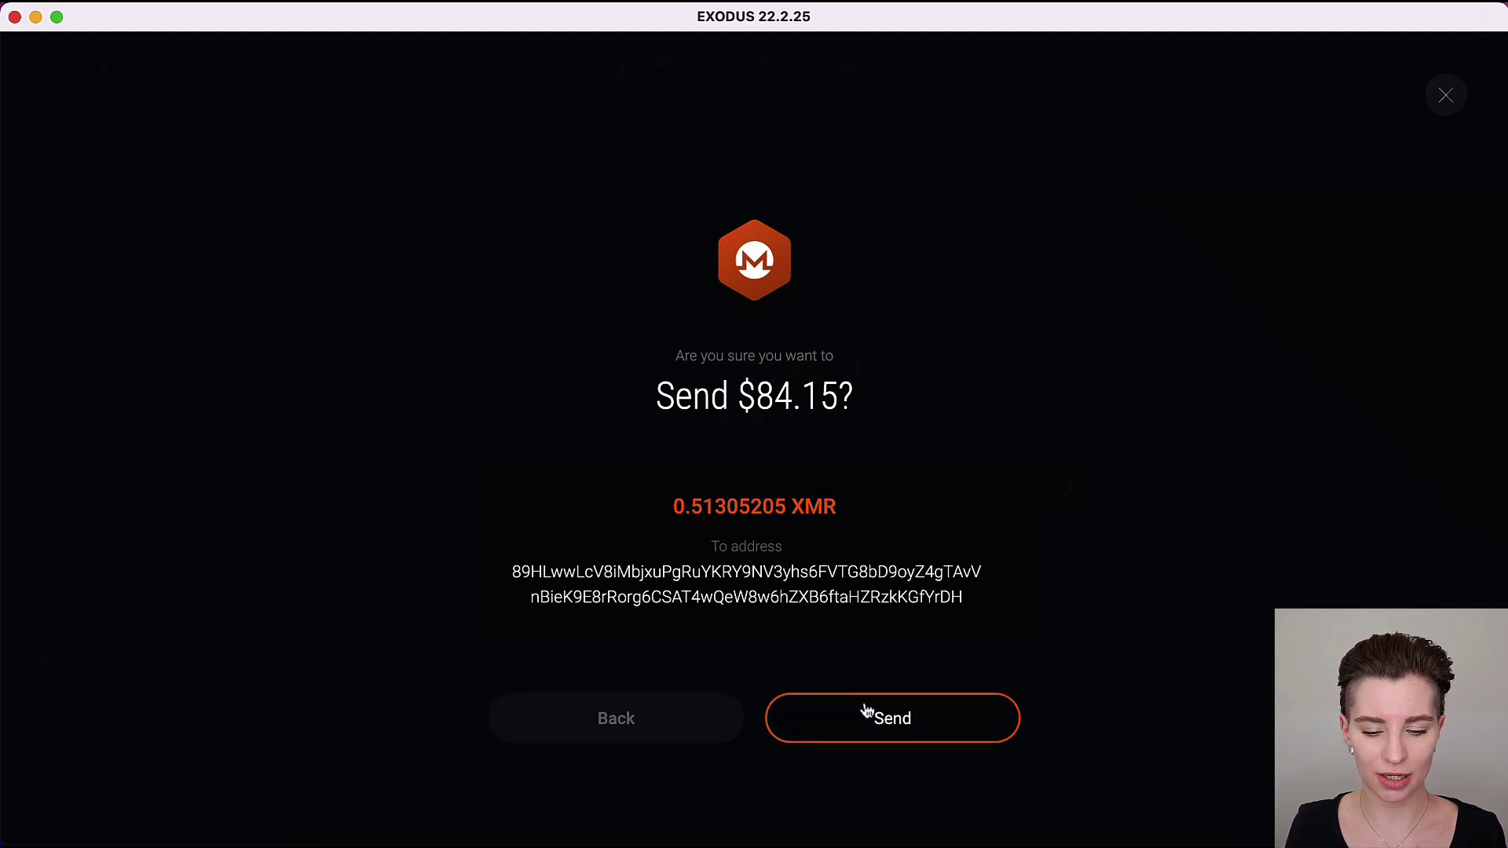
left_click(934, 739)
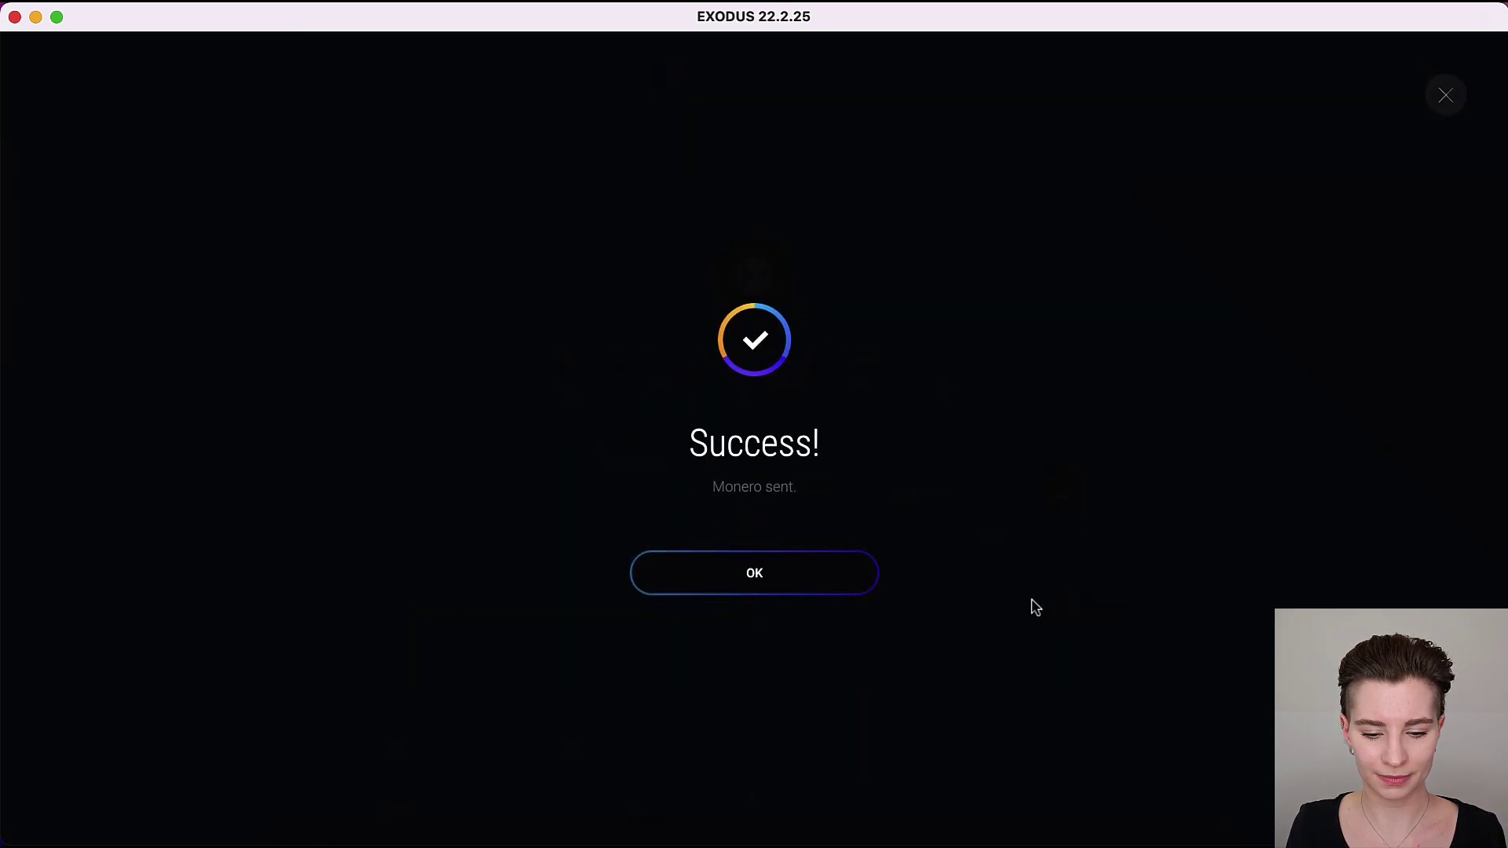
Step: Close the Exodus success dialog and confirm the CoinPayments order now shows PAID
left_click(818, 592)
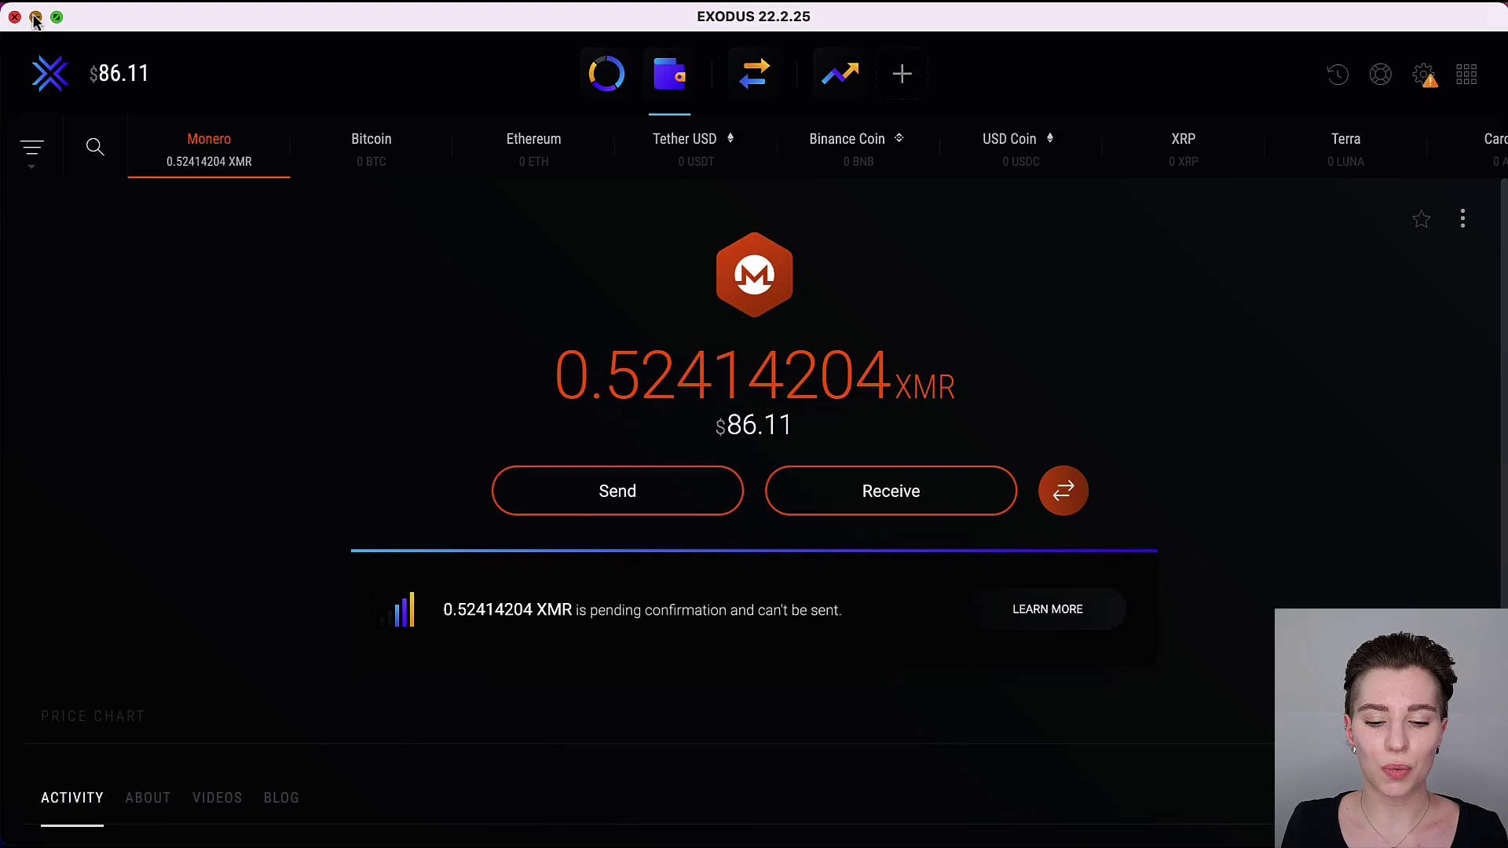
key("super+Tab")
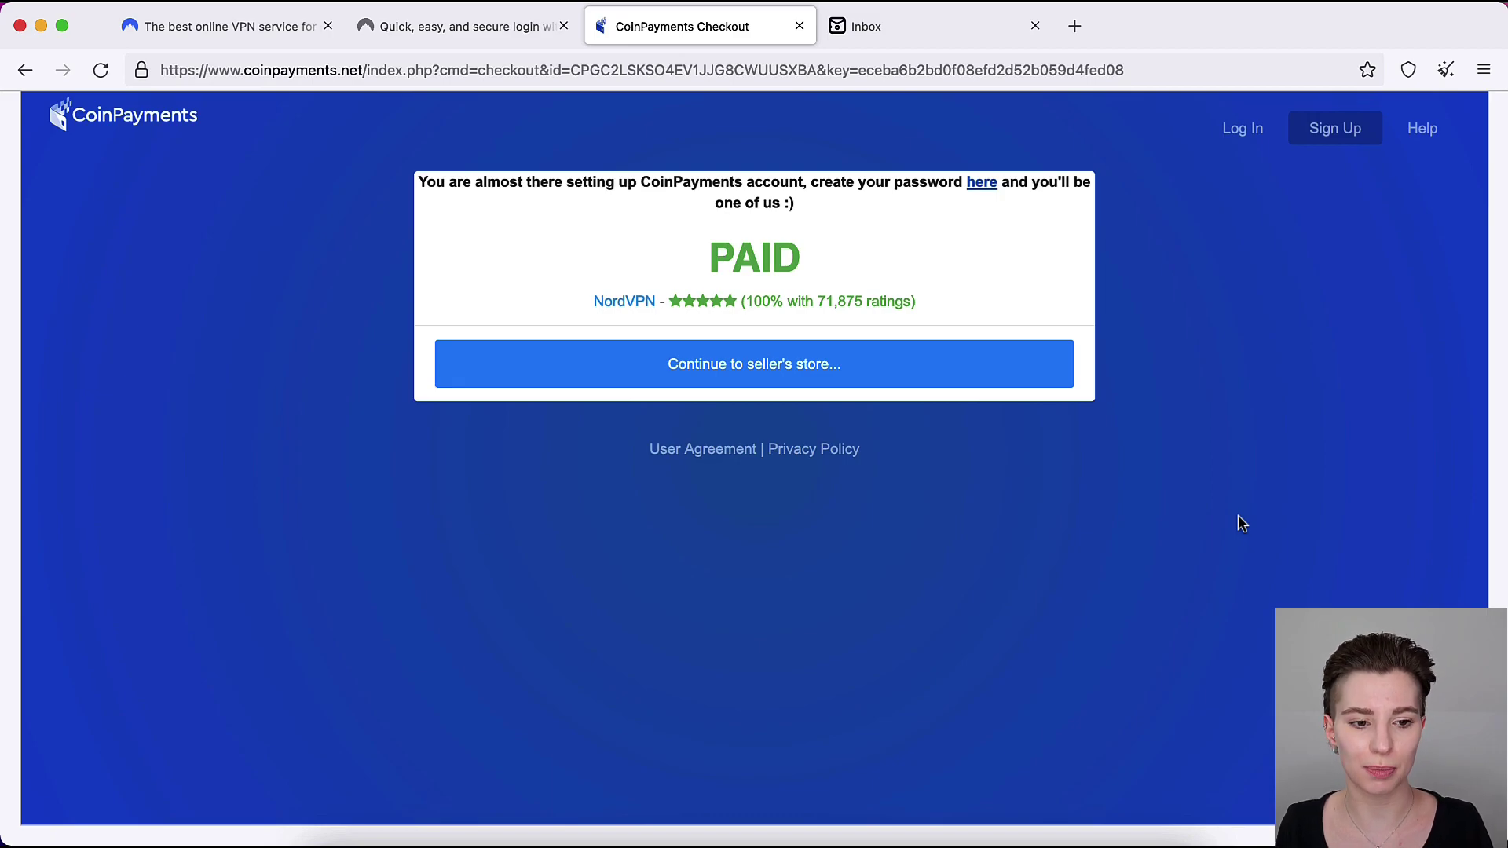
Step: Switch to the NordVPN tab and open the Nord Account login page
left_click(190, 37)
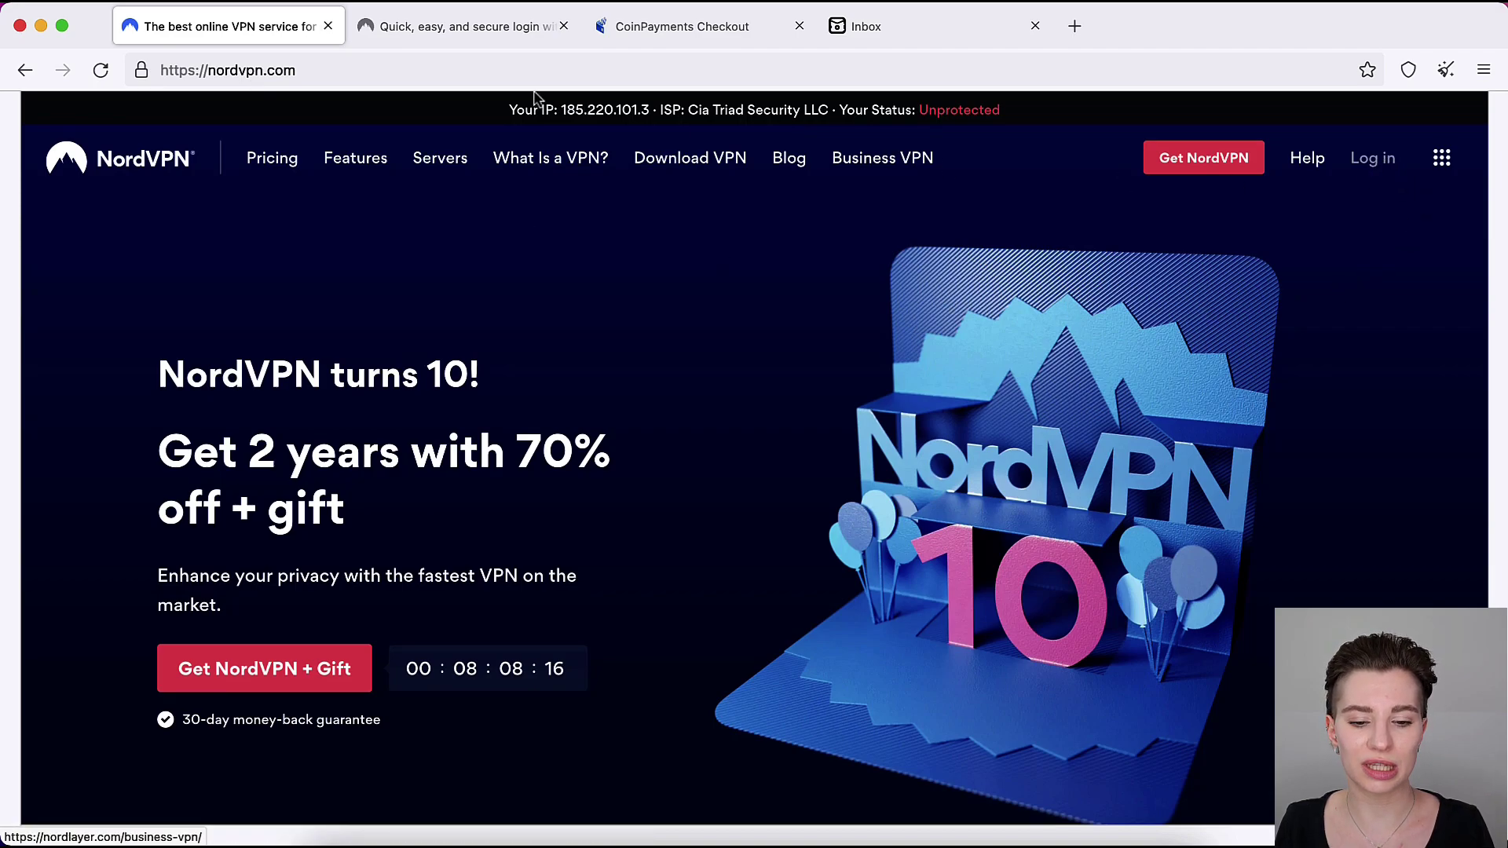
left_click(484, 30)
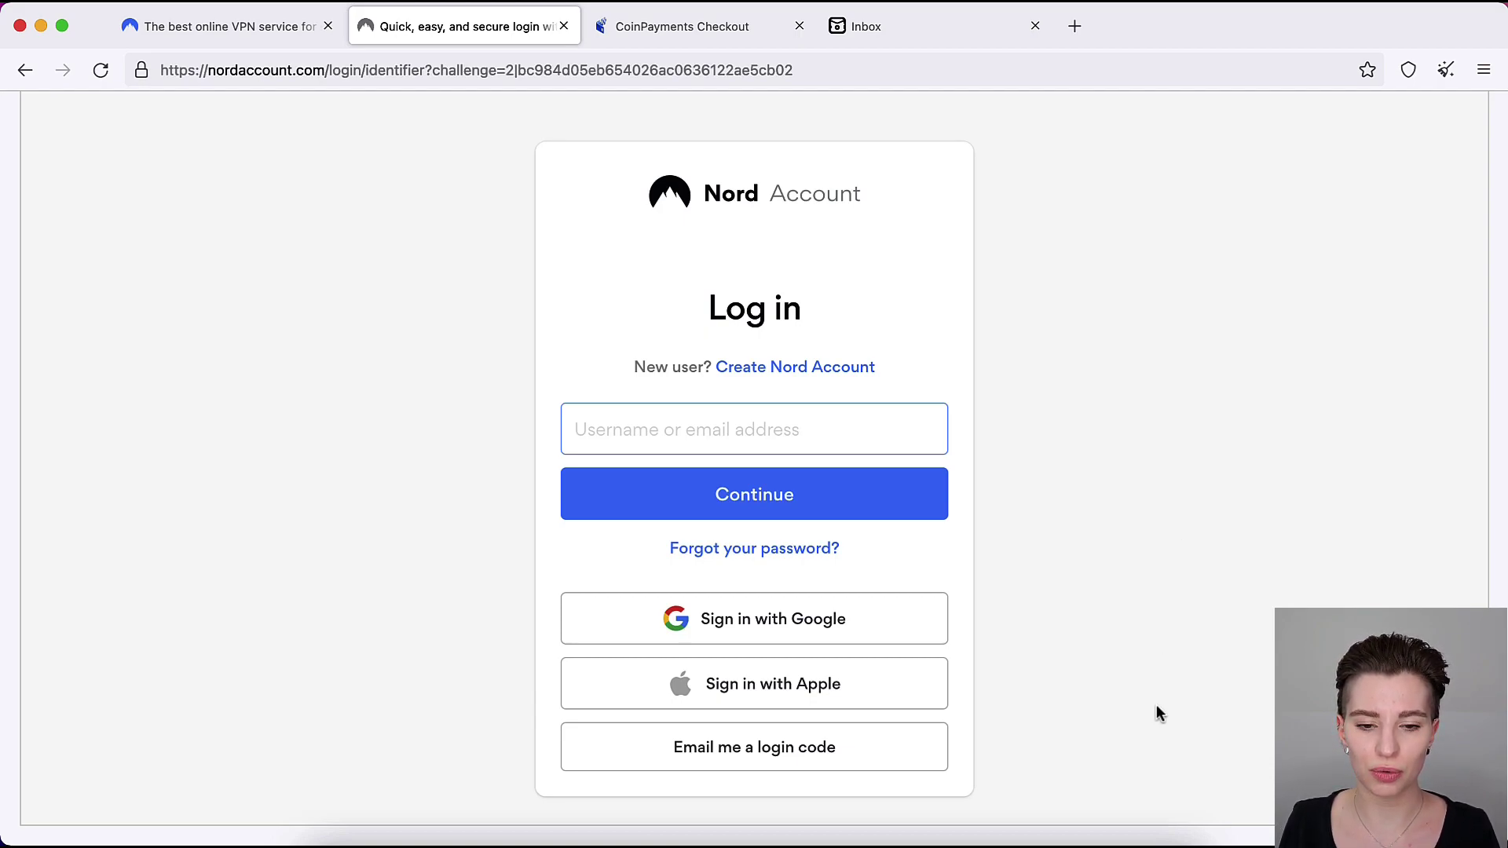
Step: Bring up the Nord Account Downloads page in Brave and scroll to the desktop apps list
left_click(1121, 842)
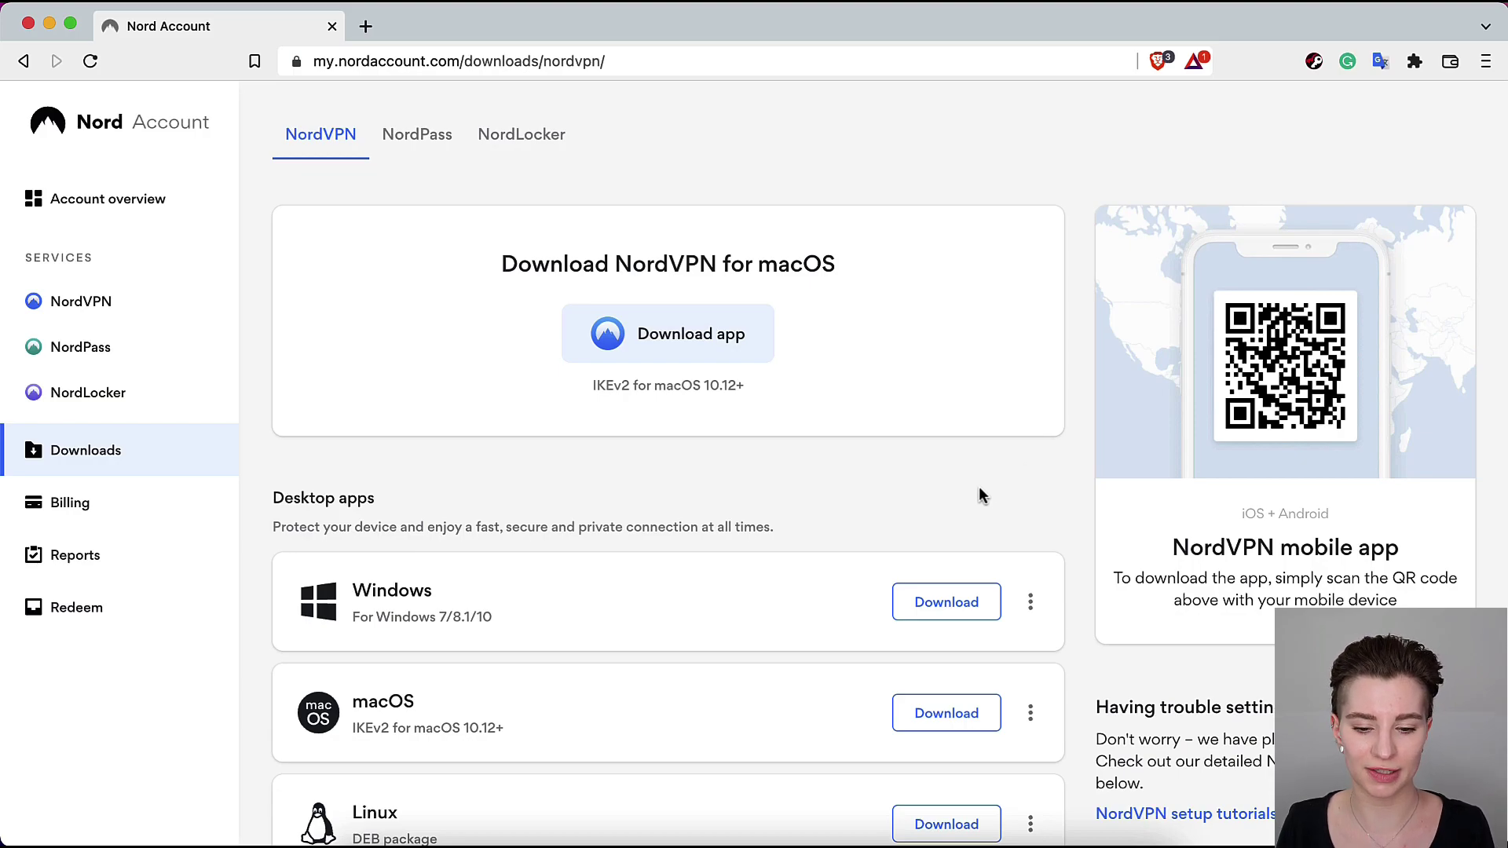
scroll(974, 490, "down", 5)
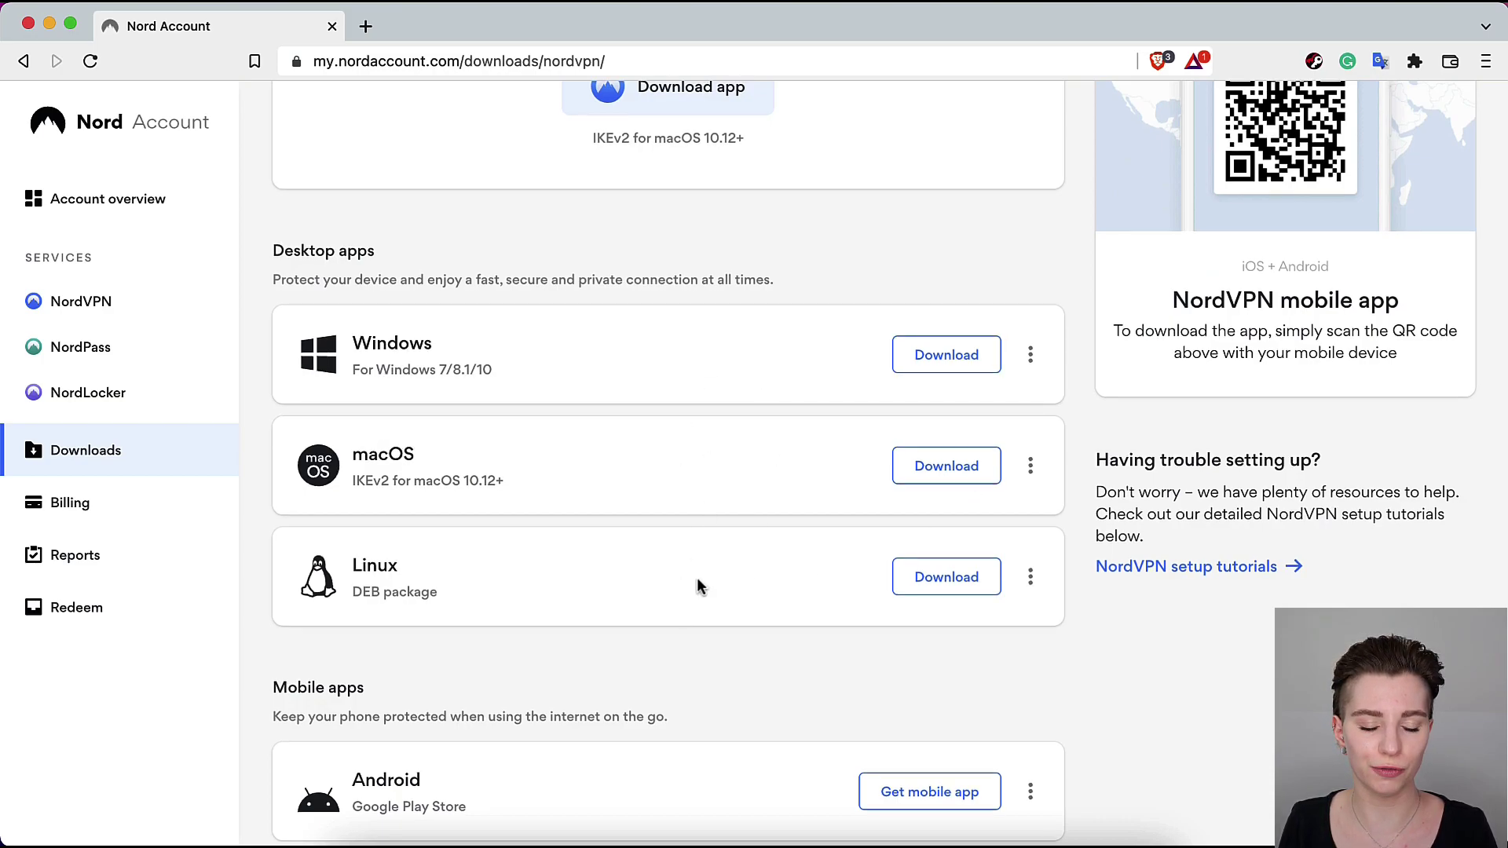
scroll(793, 360, "down", 1)
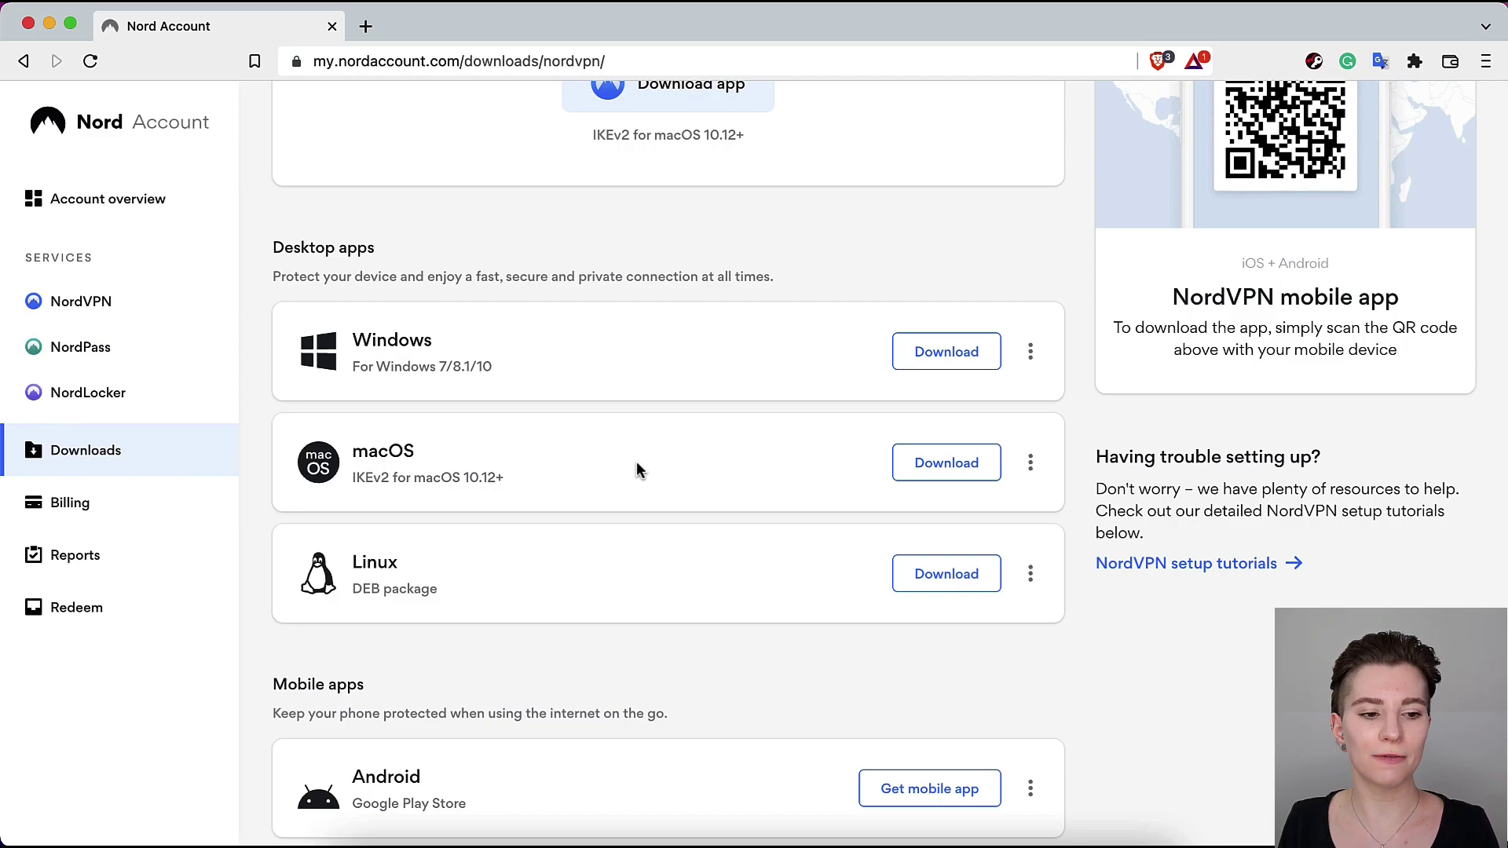
Step: Minimize both browser windows to reveal the NordVPN app's country list and server map
left_click(49, 24)
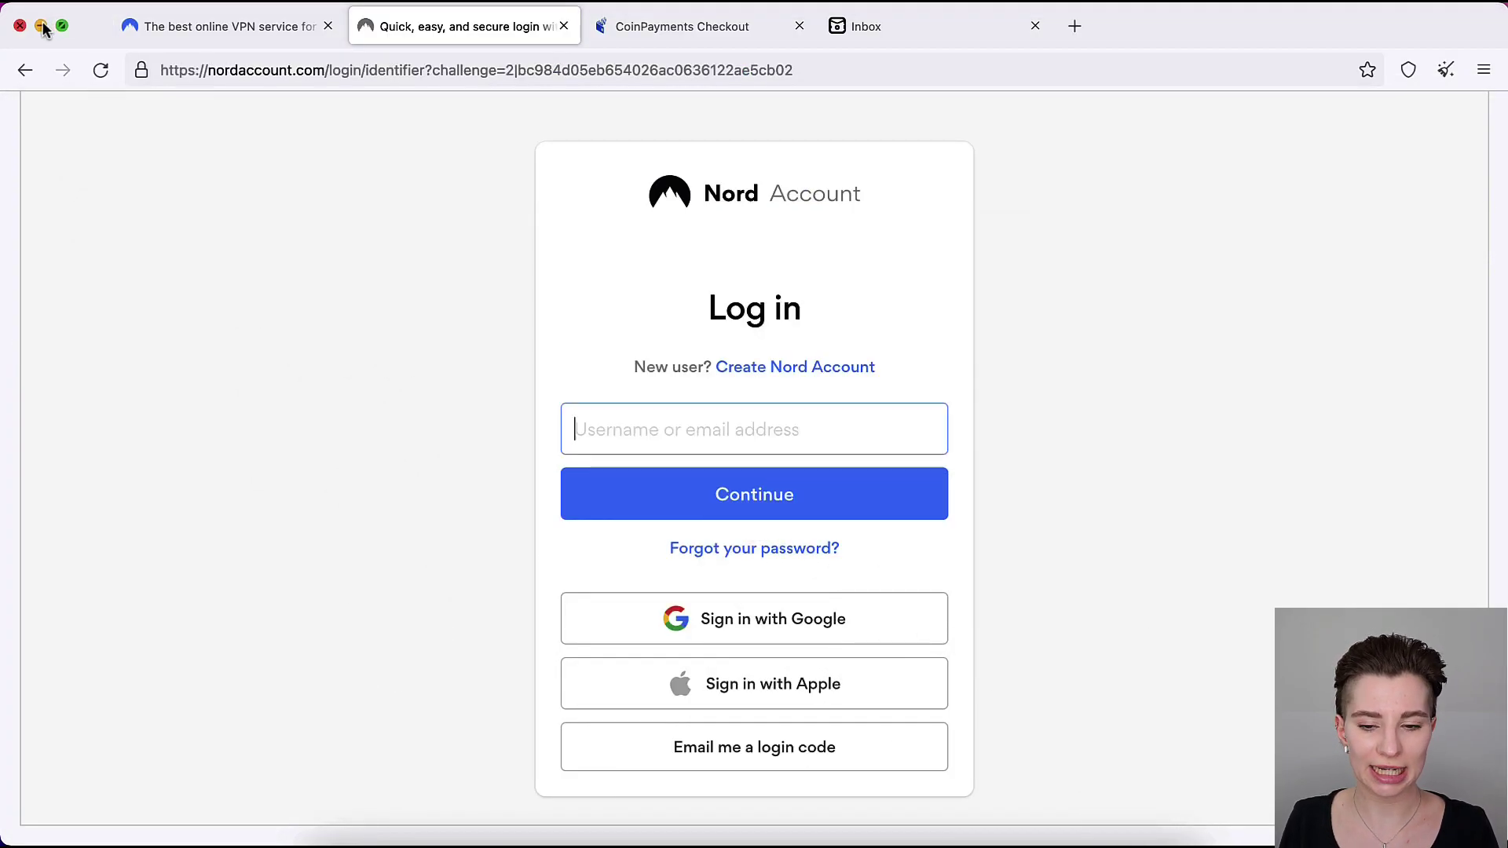
left_click(49, 26)
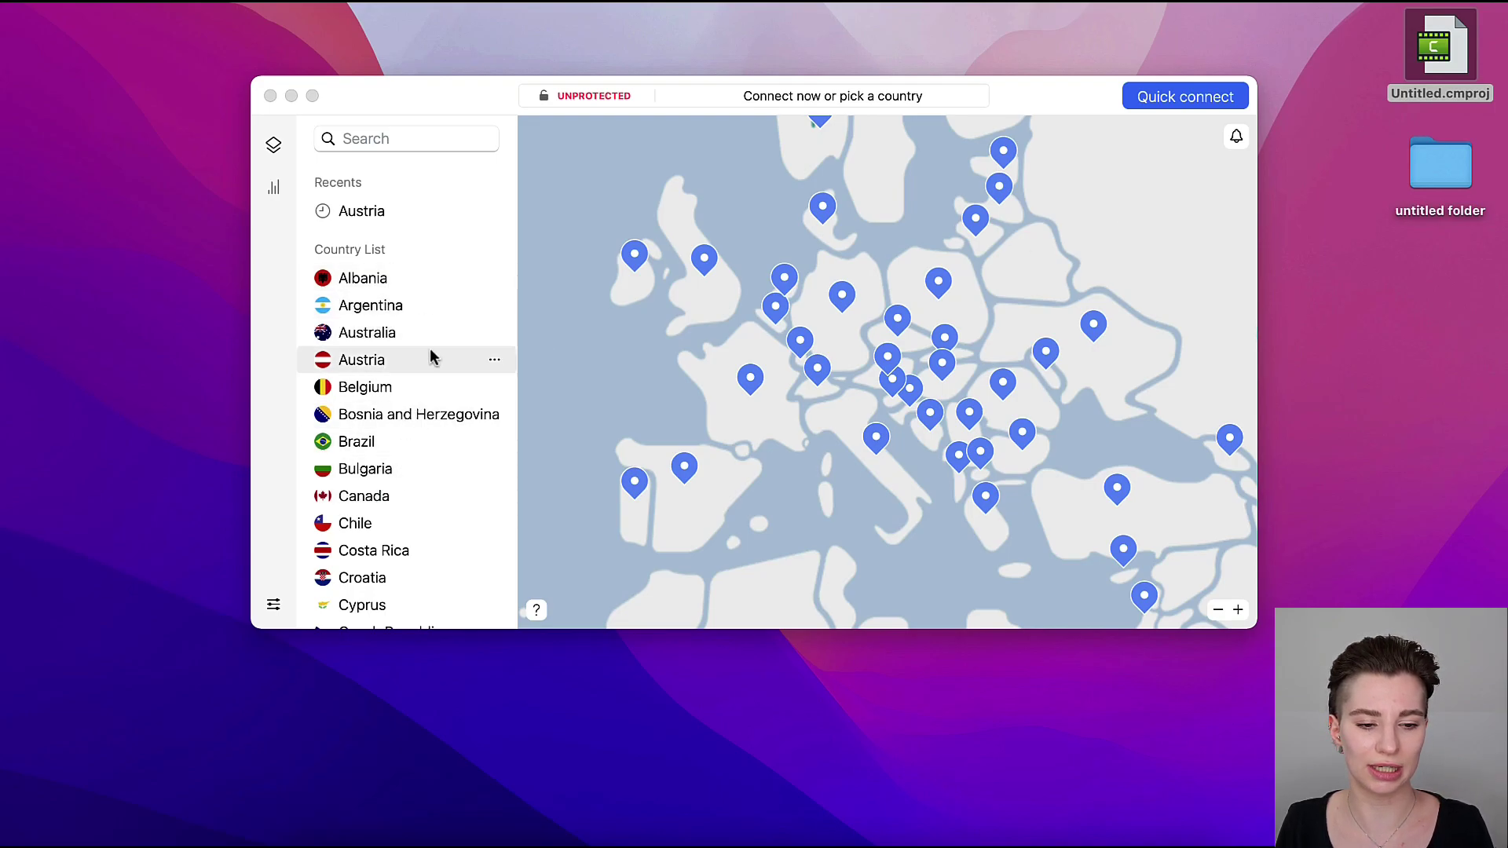
scroll(422, 496, "down", 2)
scroll(421, 495, "up", 2)
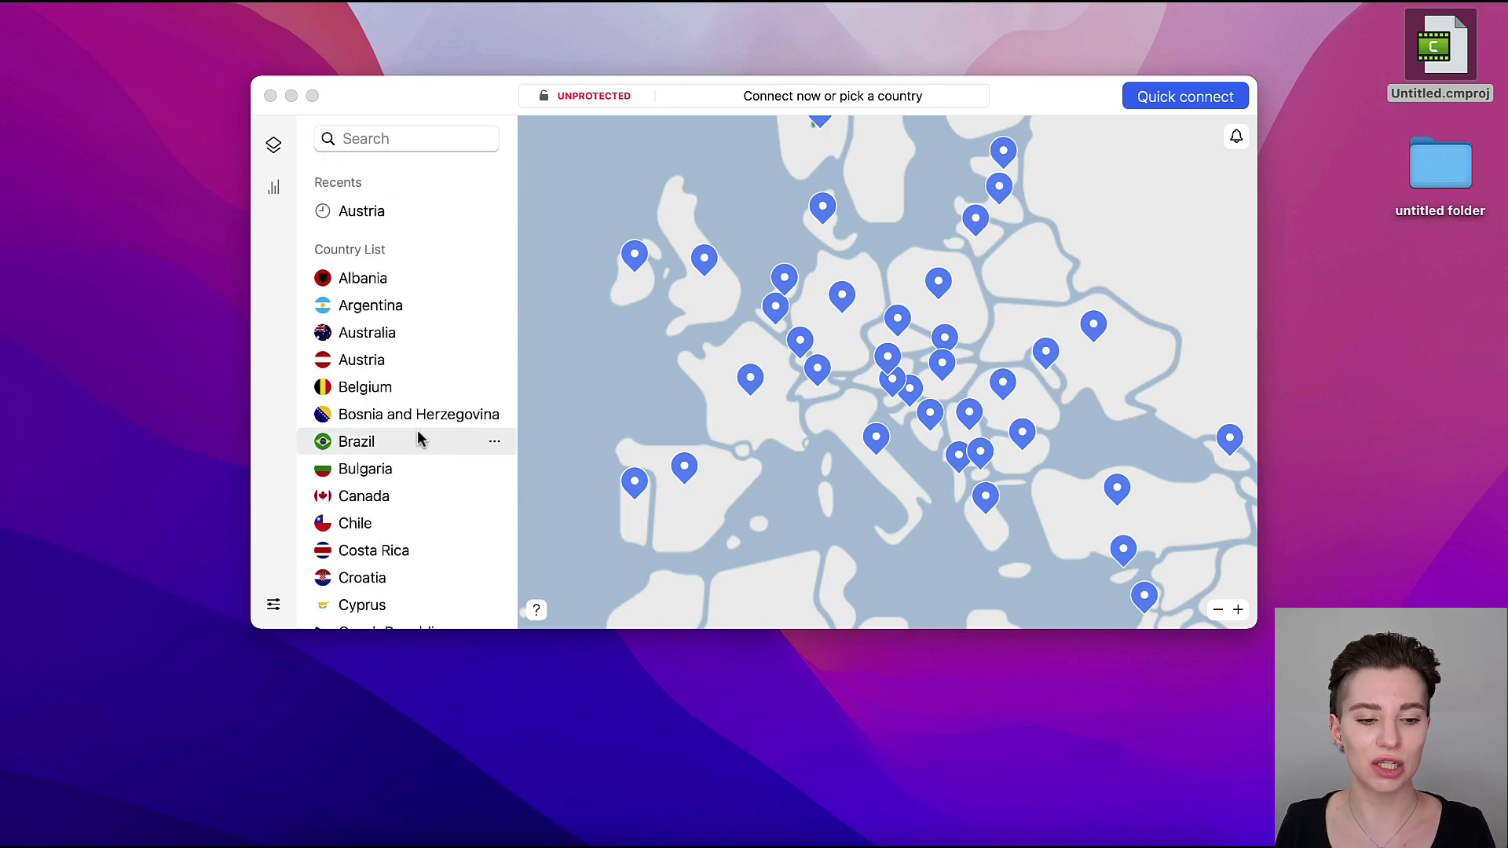
Step: Open NordVPN Preferences and view the General, Auto-connect and Dark Web Monitor pages
left_click(273, 146)
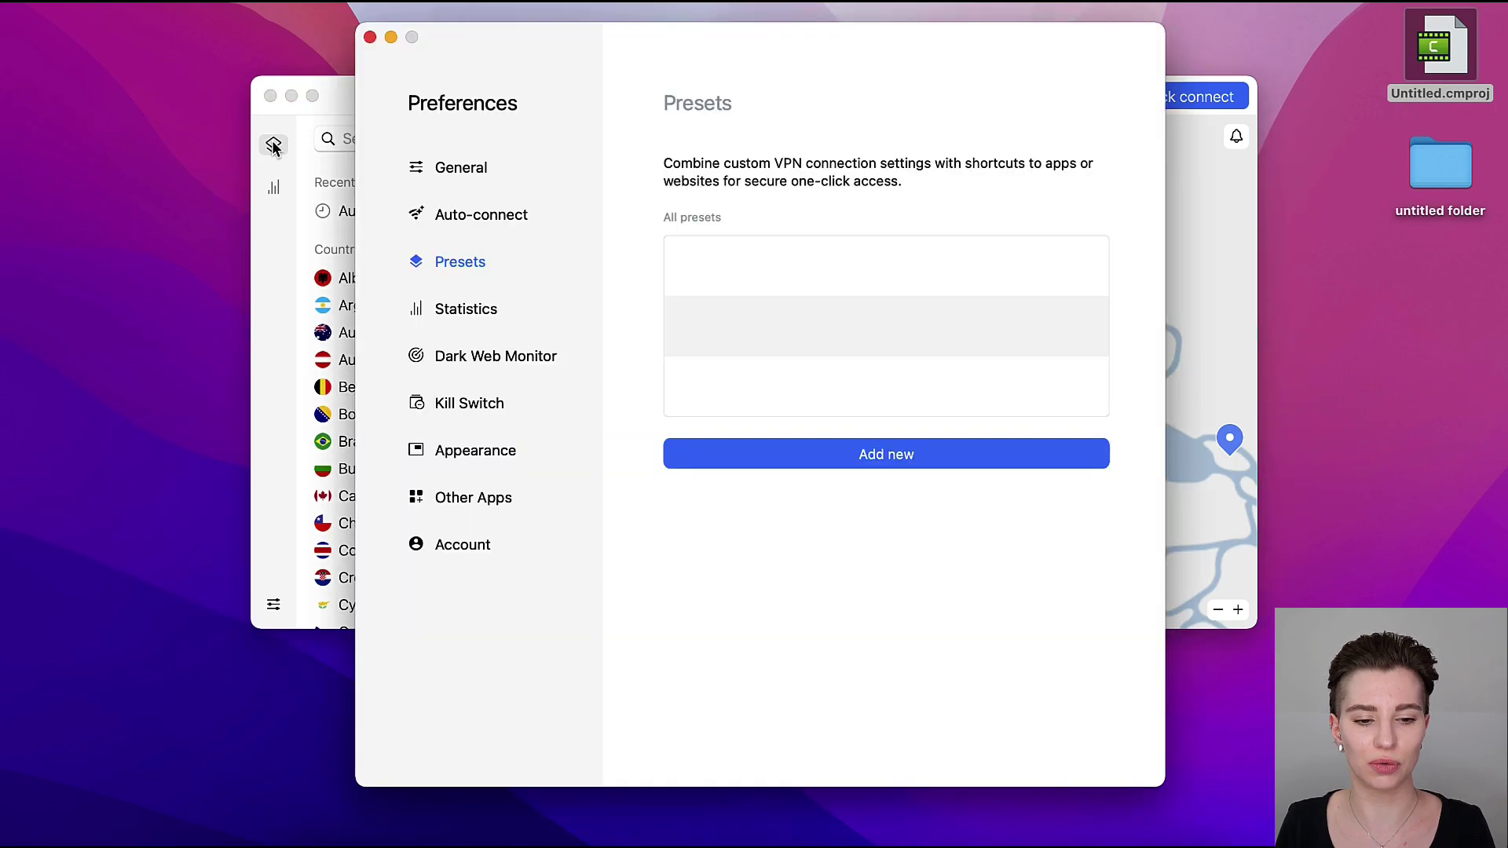
left_click(448, 169)
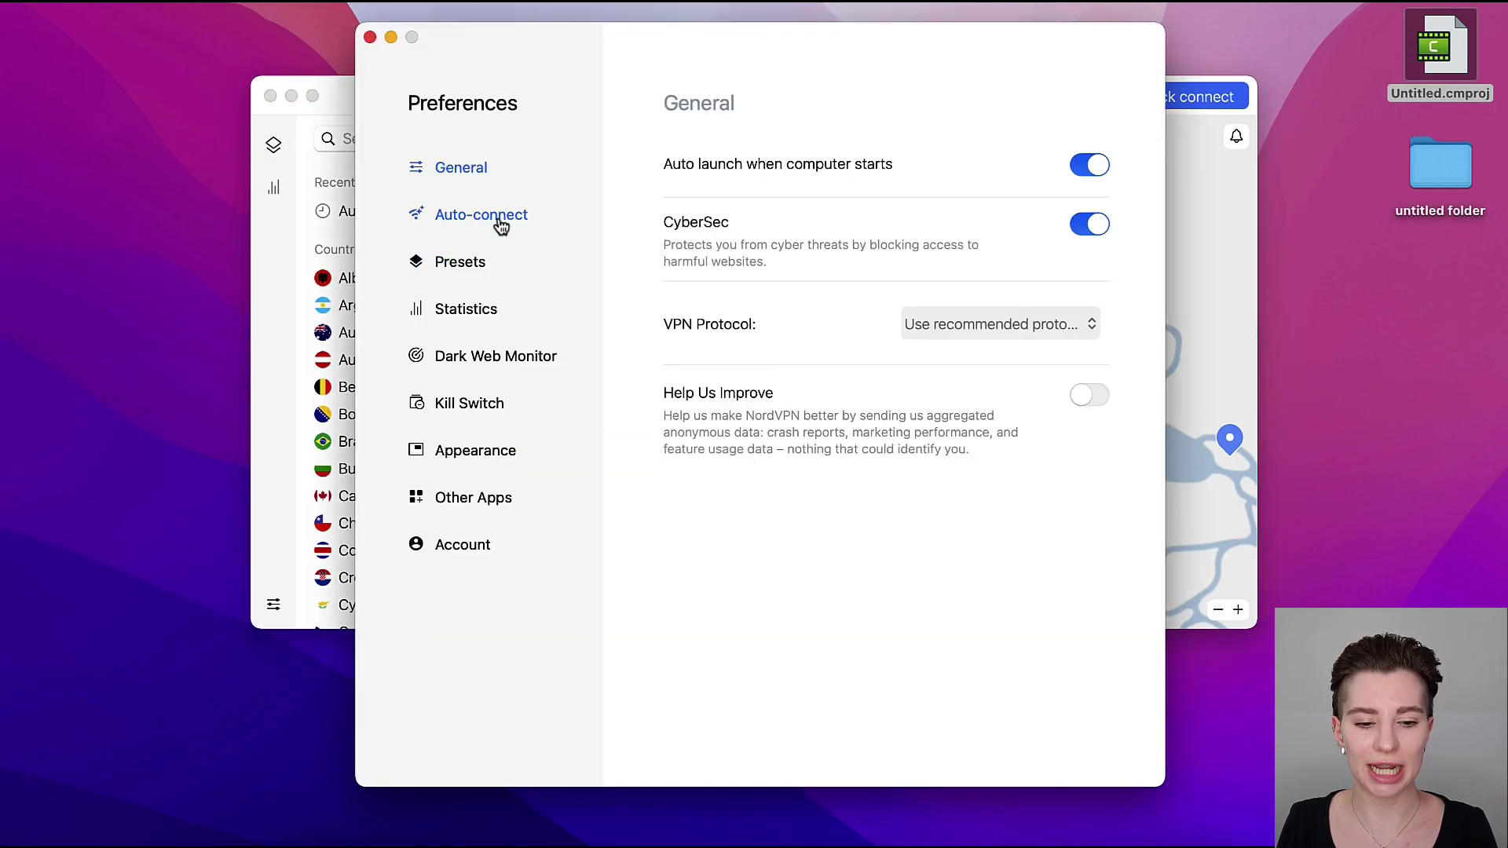
left_click(500, 226)
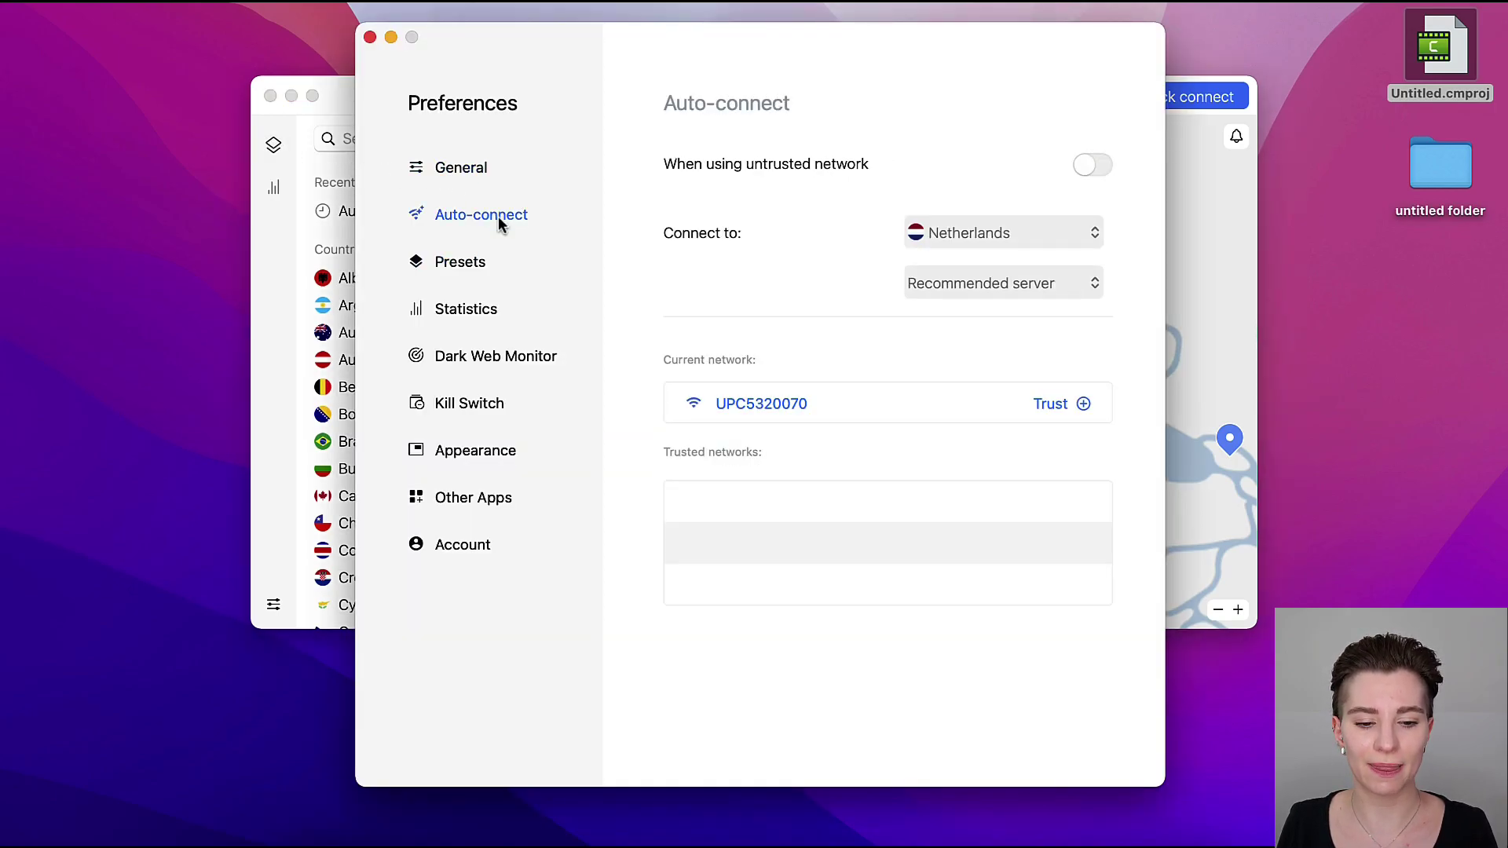
left_click(480, 356)
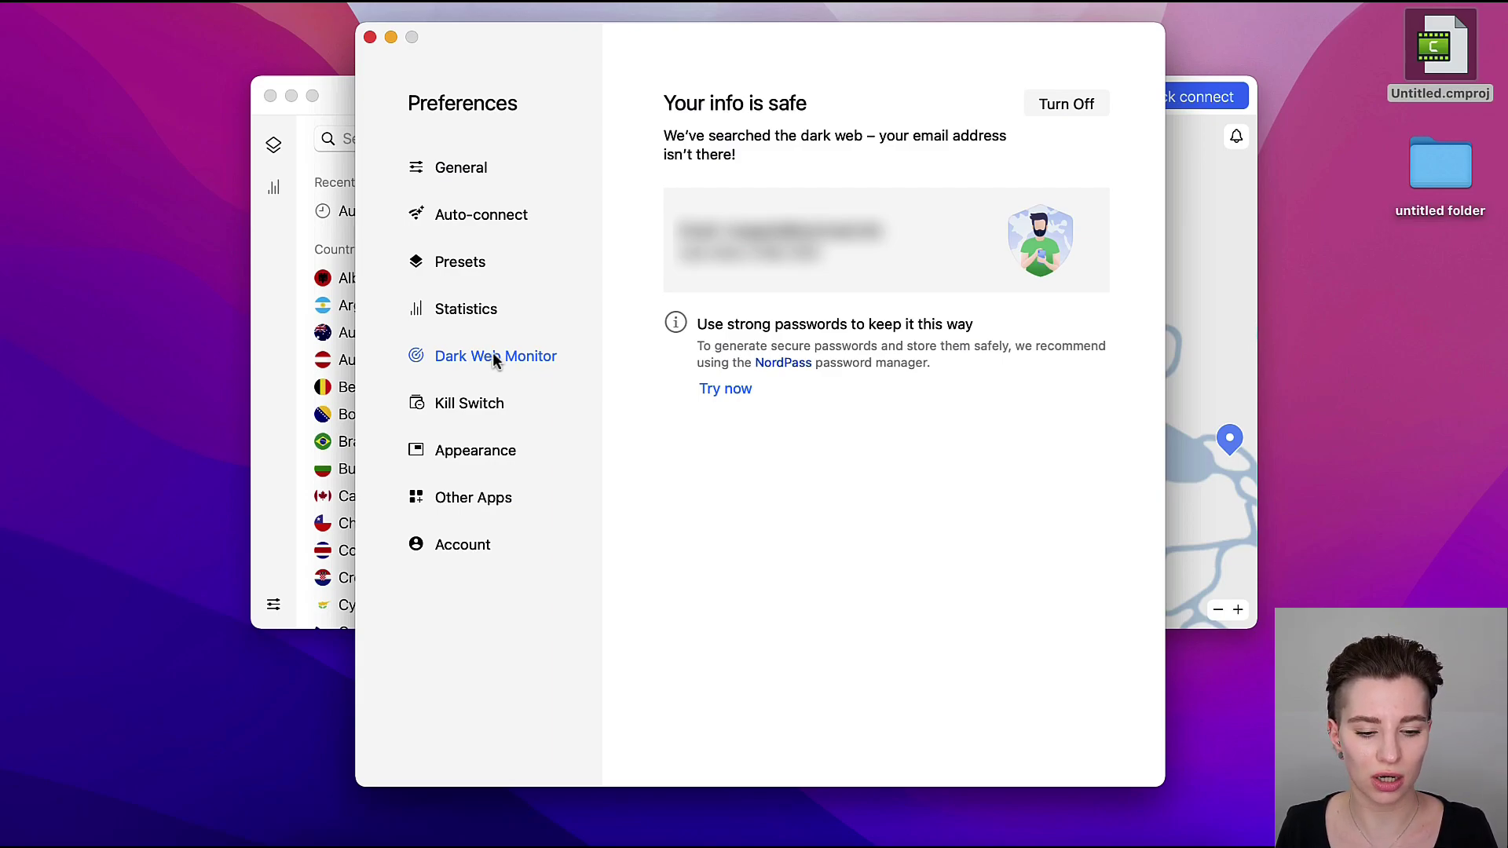
Step: Show the Account page with the subscription expiring 28 Jan 2024
left_click(466, 548)
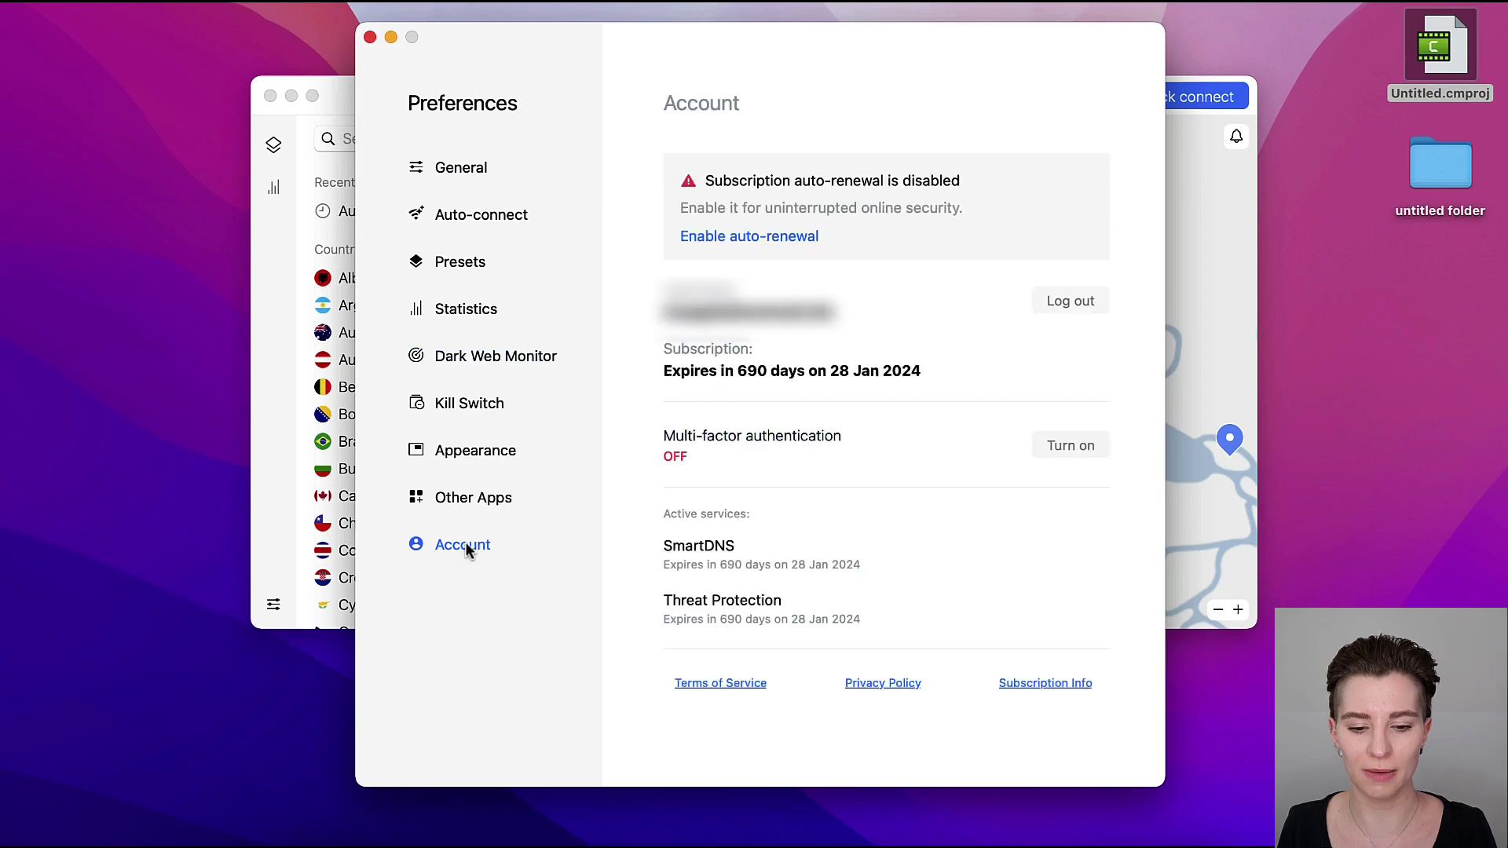